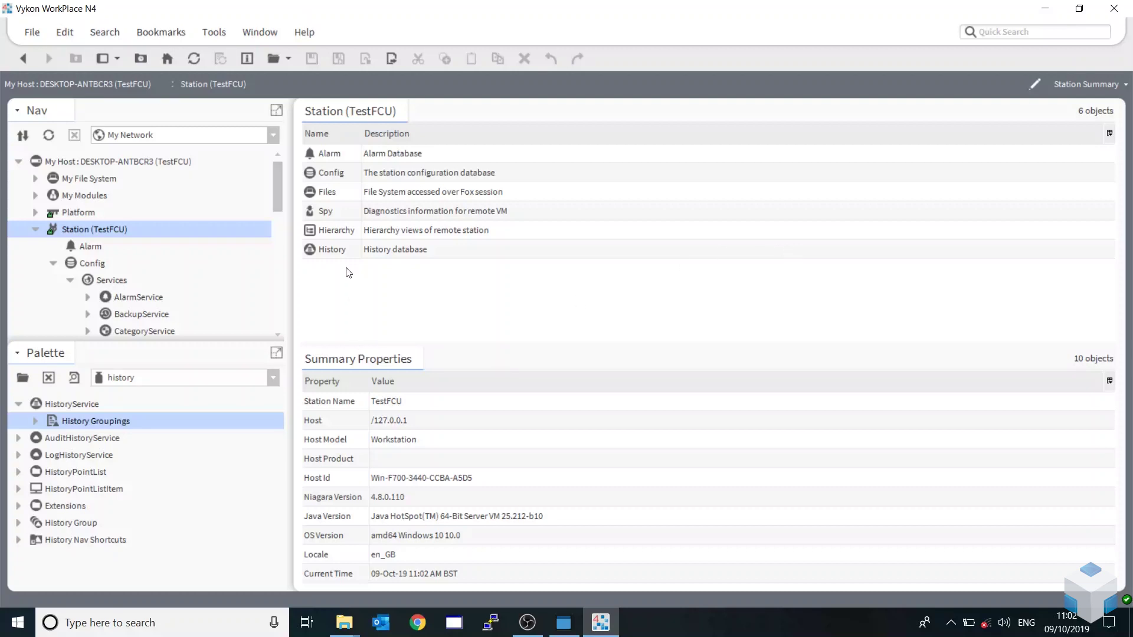
Scroll the Nav tree to HistoryService and reveal its History Groupings node.
{"action": "scroll", "coordinate": [195, 271], "scroll_direction": "down", "scroll_amount": 3}
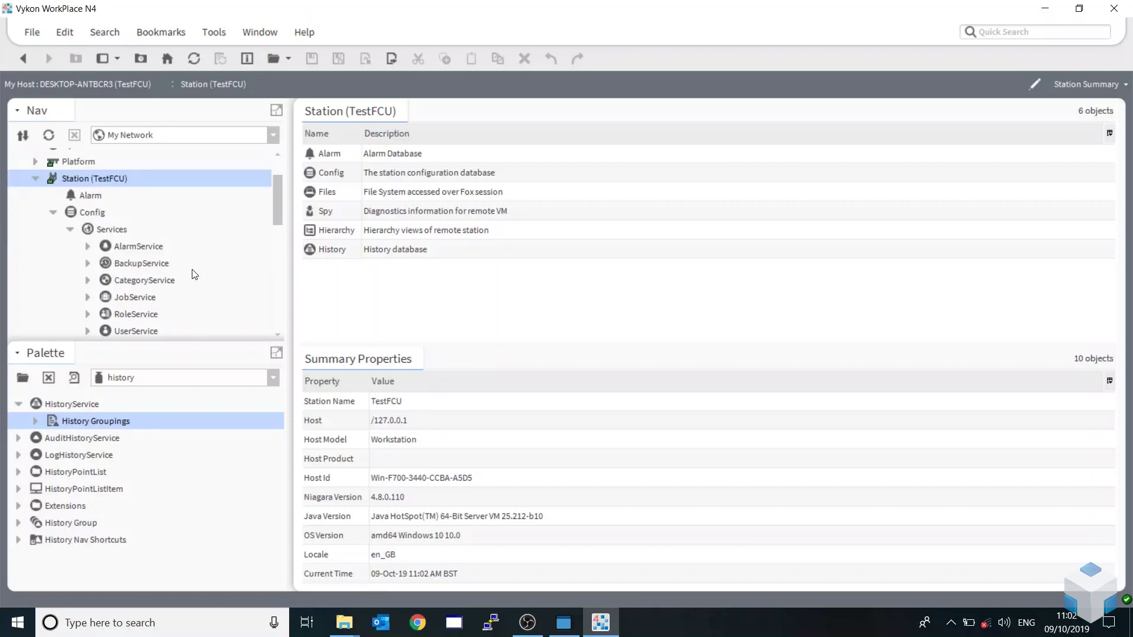
{"action": "scroll", "coordinate": [190, 272], "scroll_direction": "down", "scroll_amount": 3}
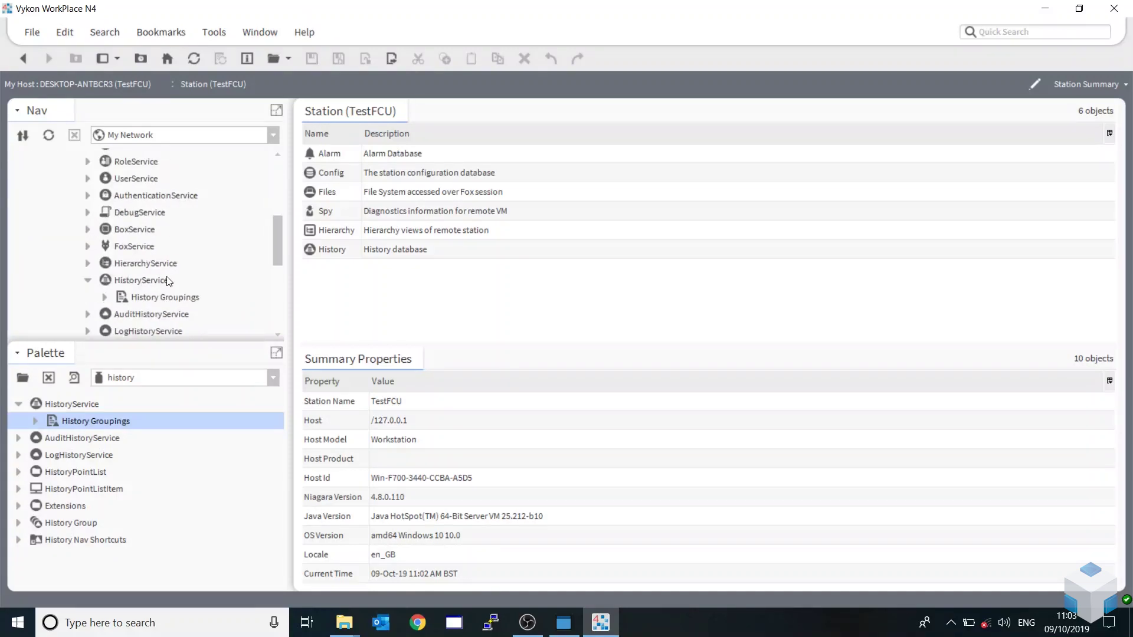
{"action": "left_click", "coordinate": [87, 280]}
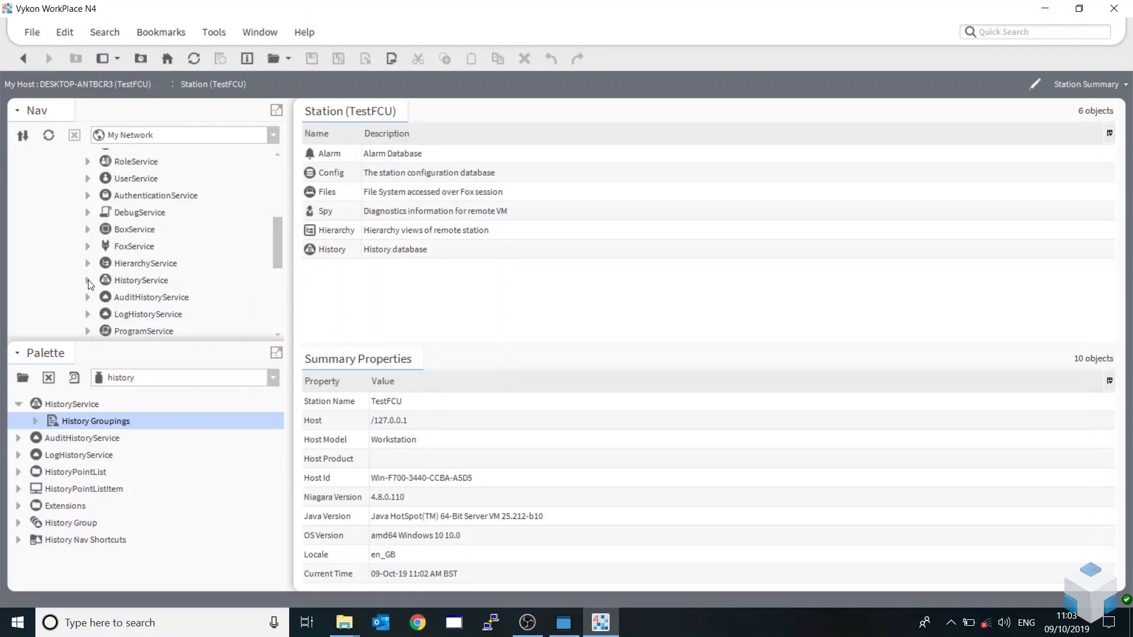
{"action": "left_click", "coordinate": [87, 280]}
In the History Group Manager, delete both the London and Reading groups, then choose New.
{"action": "double_click", "coordinate": [153, 298]}
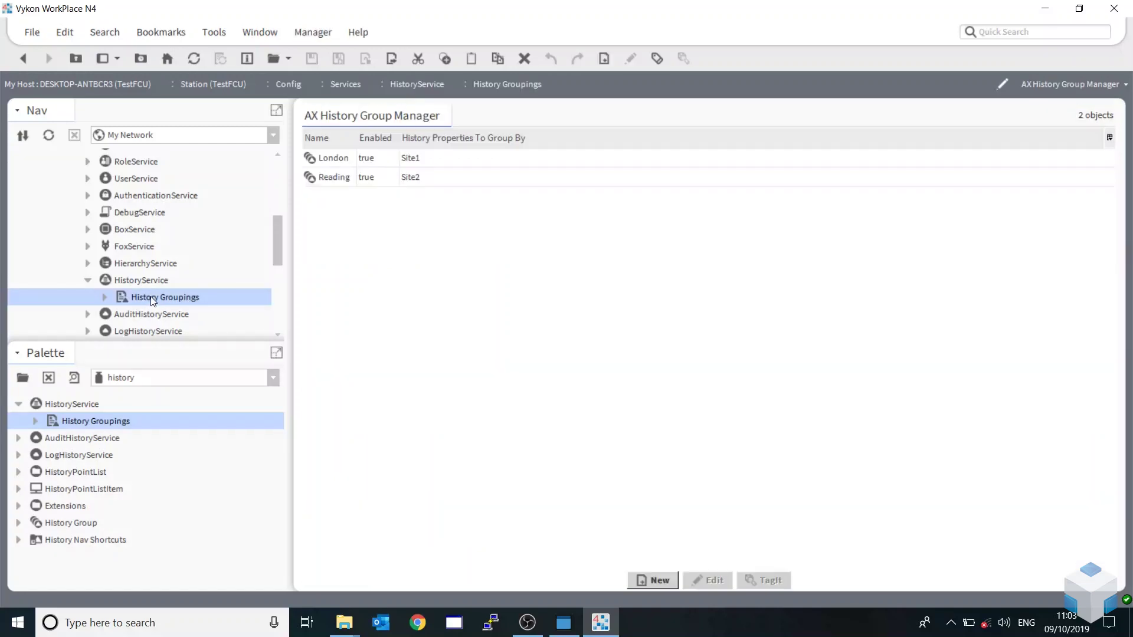
{"action": "left_click", "coordinate": [437, 159]}
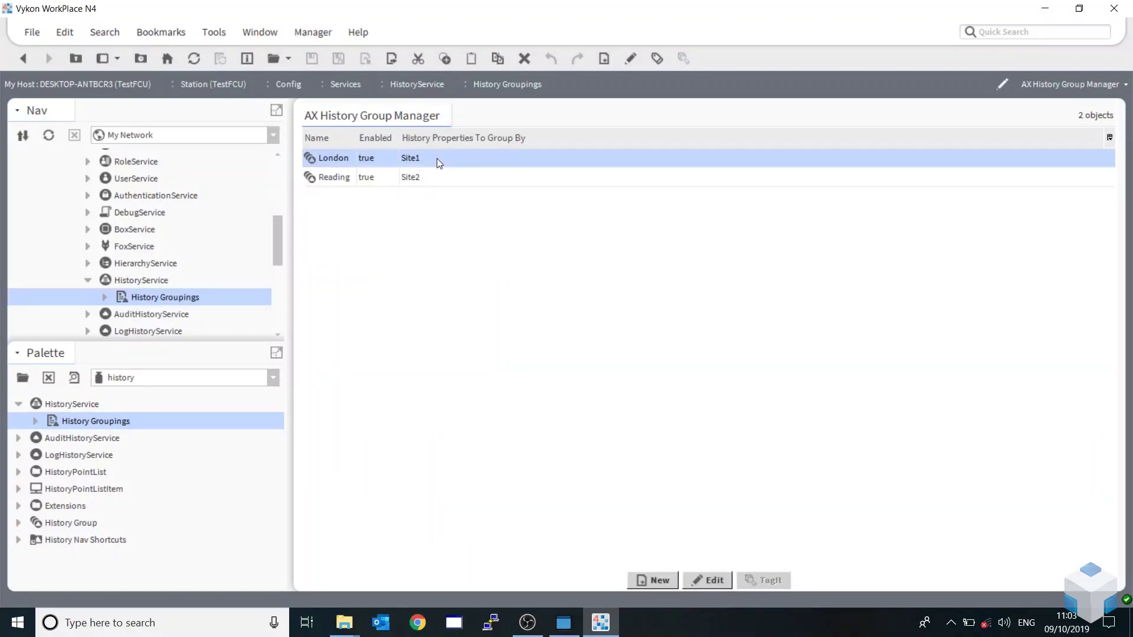
{"action": "left_click", "coordinate": [459, 177], "text": "shift"}
{"action": "key", "text": "Delete"}
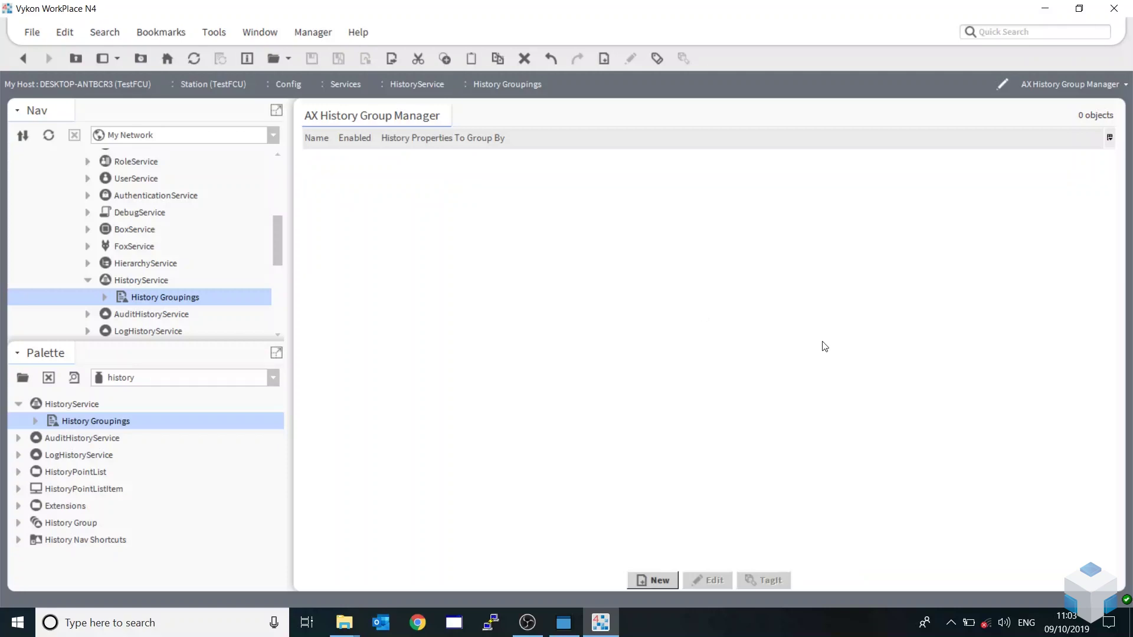
{"action": "left_click", "coordinate": [646, 582]}
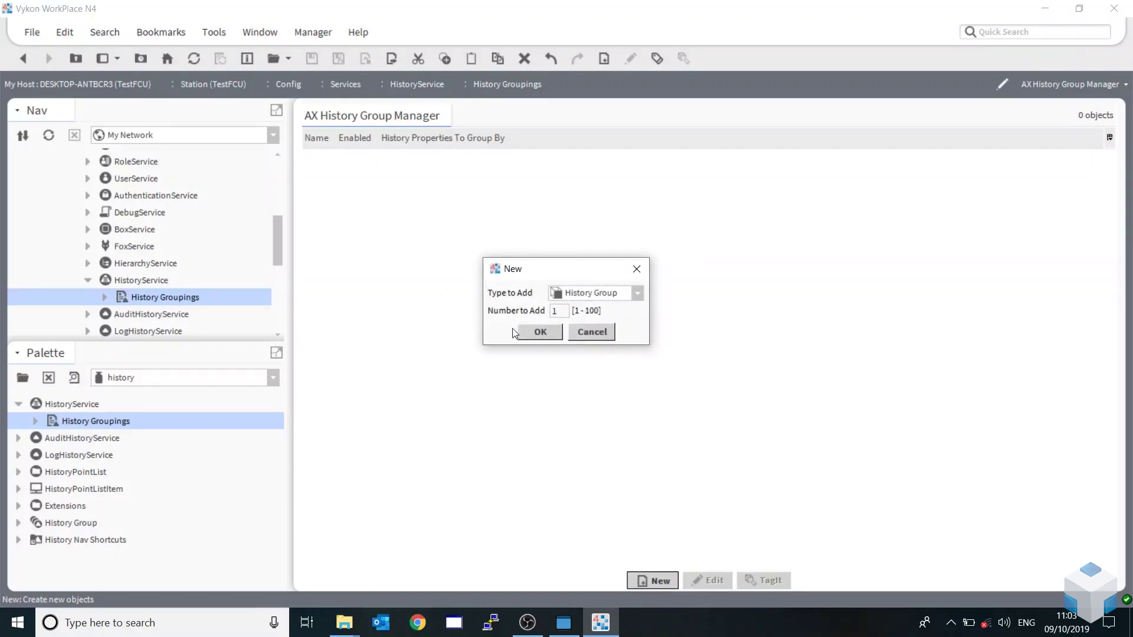
{"action": "left_click", "coordinate": [542, 331]}
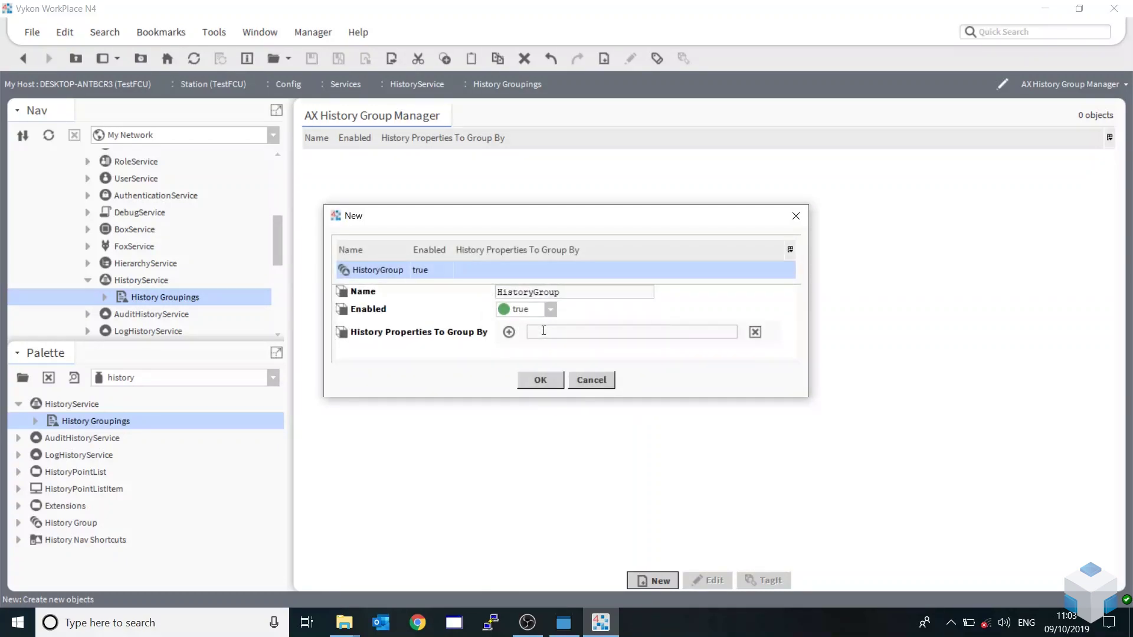
{"action": "left_click_drag", "start_coordinate": [558, 293], "coordinate": [497, 293]}
{"action": "left_click", "coordinate": [591, 379]}
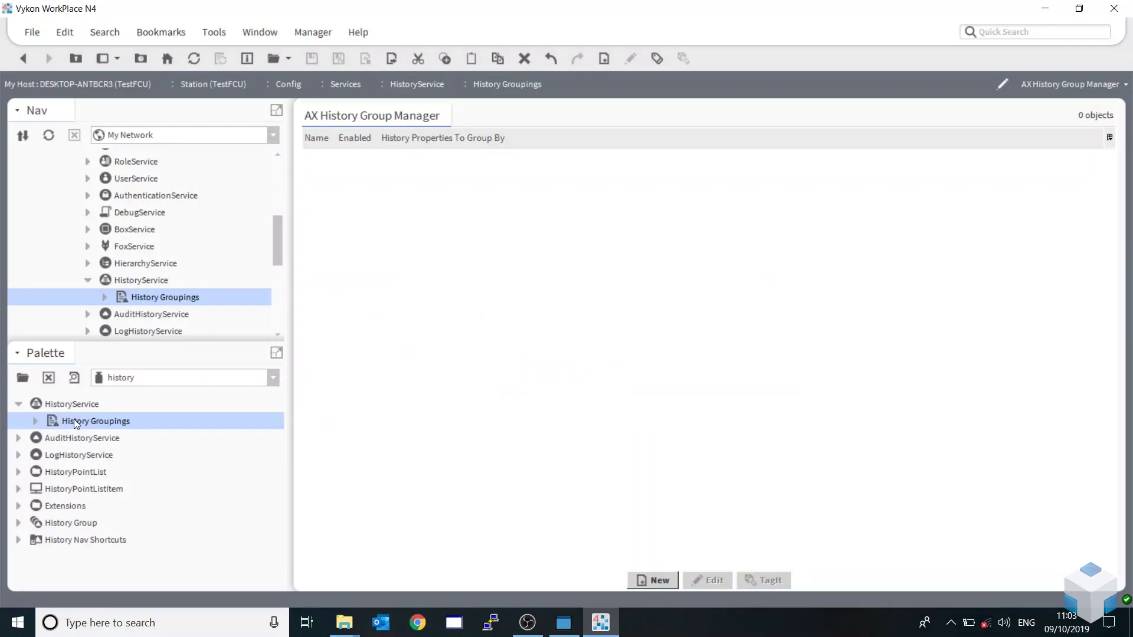
{"action": "left_click_drag", "start_coordinate": [76, 424], "coordinate": [445, 245]}
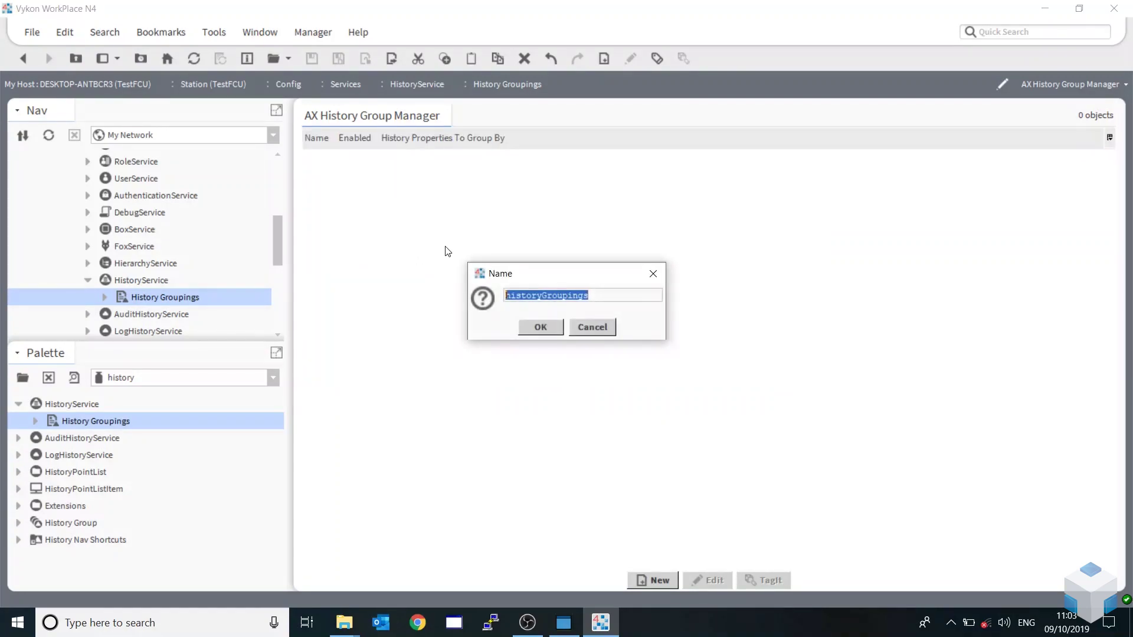
{"action": "left_click", "coordinate": [595, 328]}
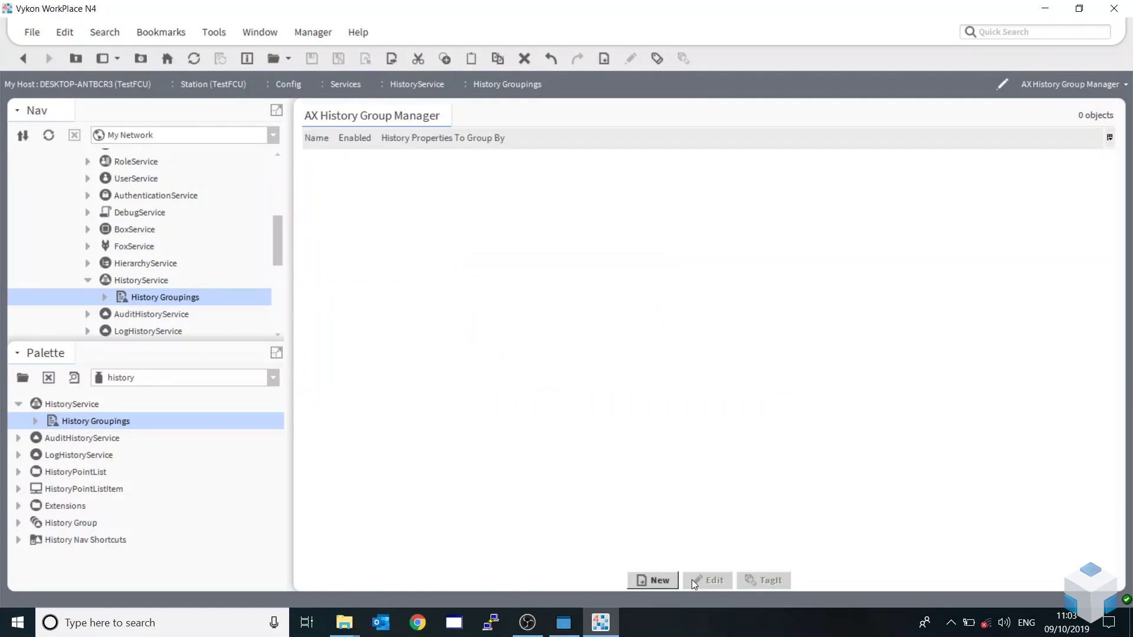
Define a new history group named London grouped by Site1, removing the extra empty rows.
{"action": "left_click", "coordinate": [656, 582]}
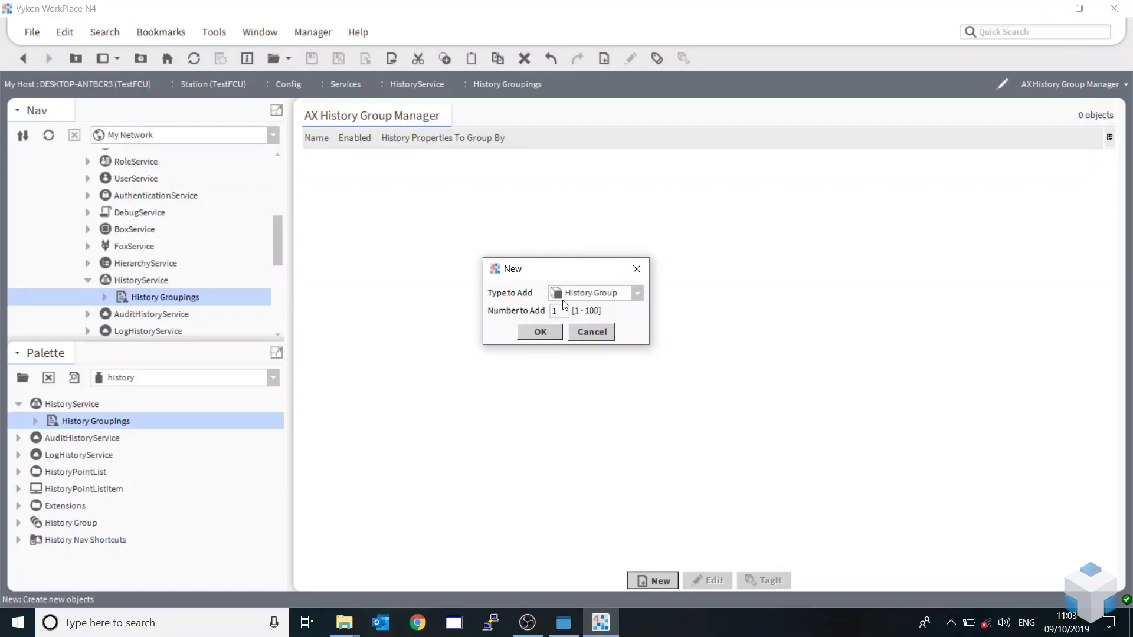
{"action": "left_click", "coordinate": [554, 337]}
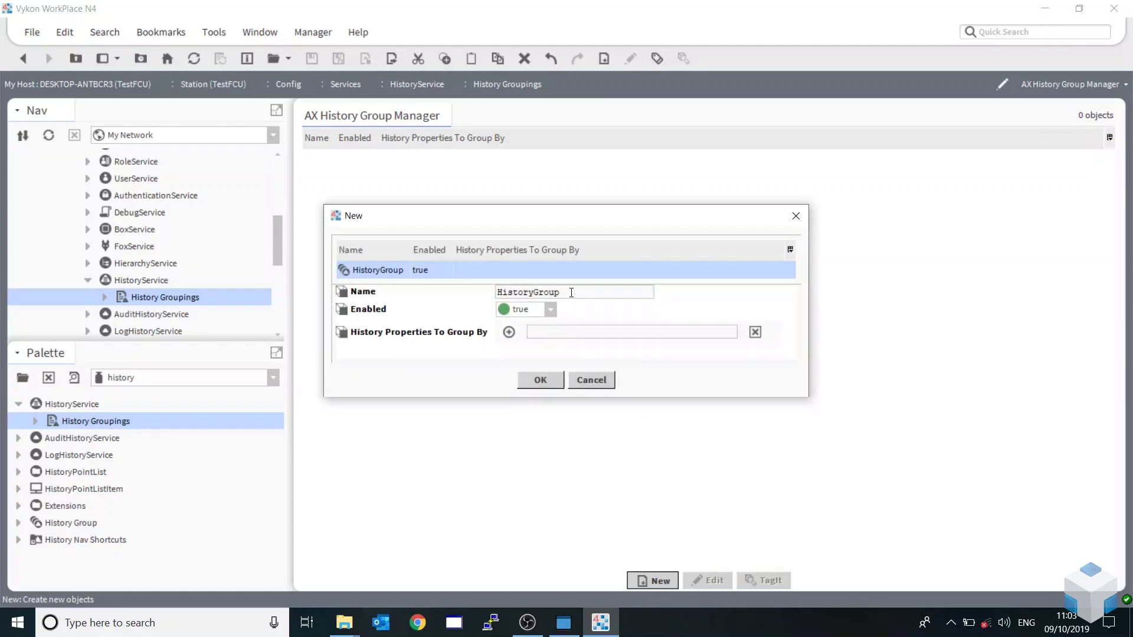
{"action": "left_click_drag", "start_coordinate": [569, 292], "coordinate": [449, 296]}
{"action": "type", "text": "London"}
{"action": "left_click", "coordinate": [534, 332]}
{"action": "type", "text": "Site1"}
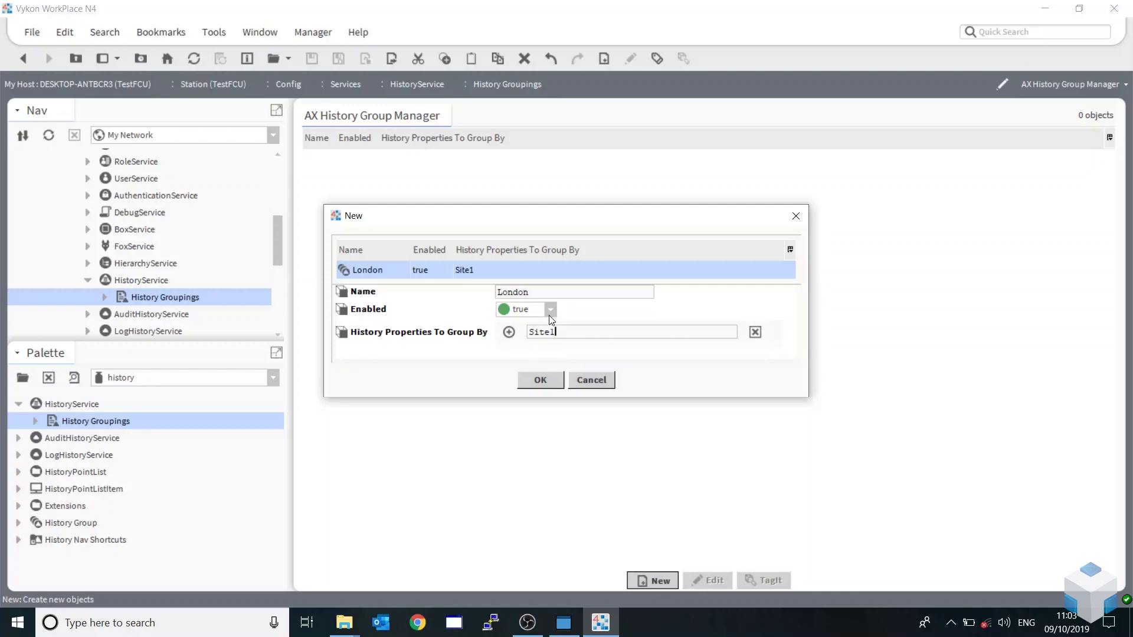
{"action": "left_click", "coordinate": [509, 333]}
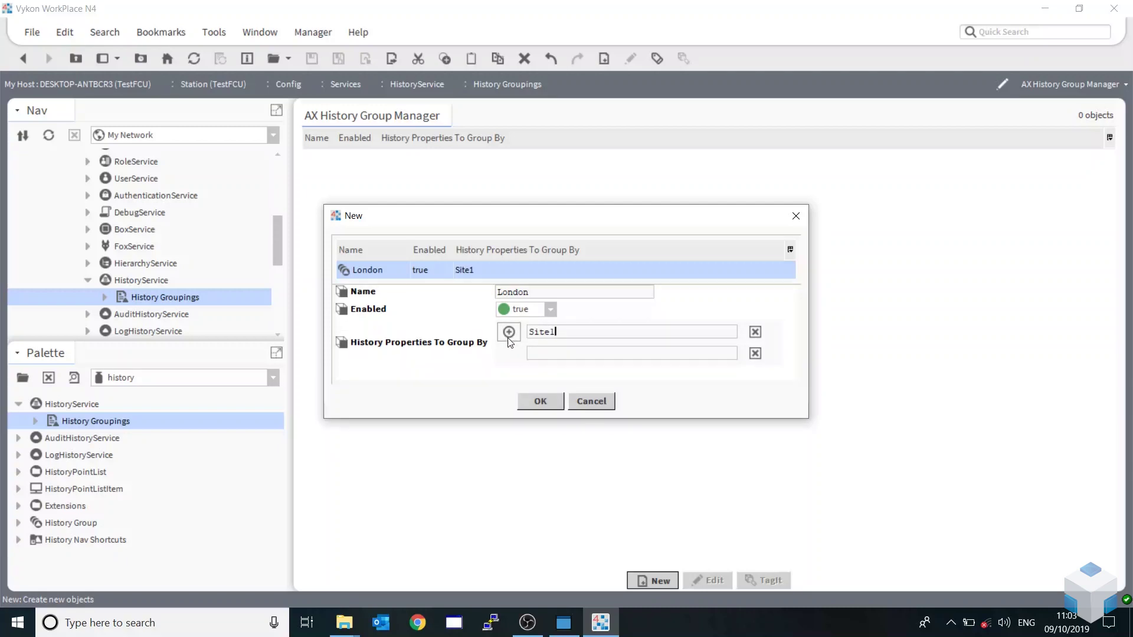
{"action": "left_click", "coordinate": [509, 332]}
{"action": "left_click", "coordinate": [509, 332]}
{"action": "left_click", "coordinate": [509, 332]}
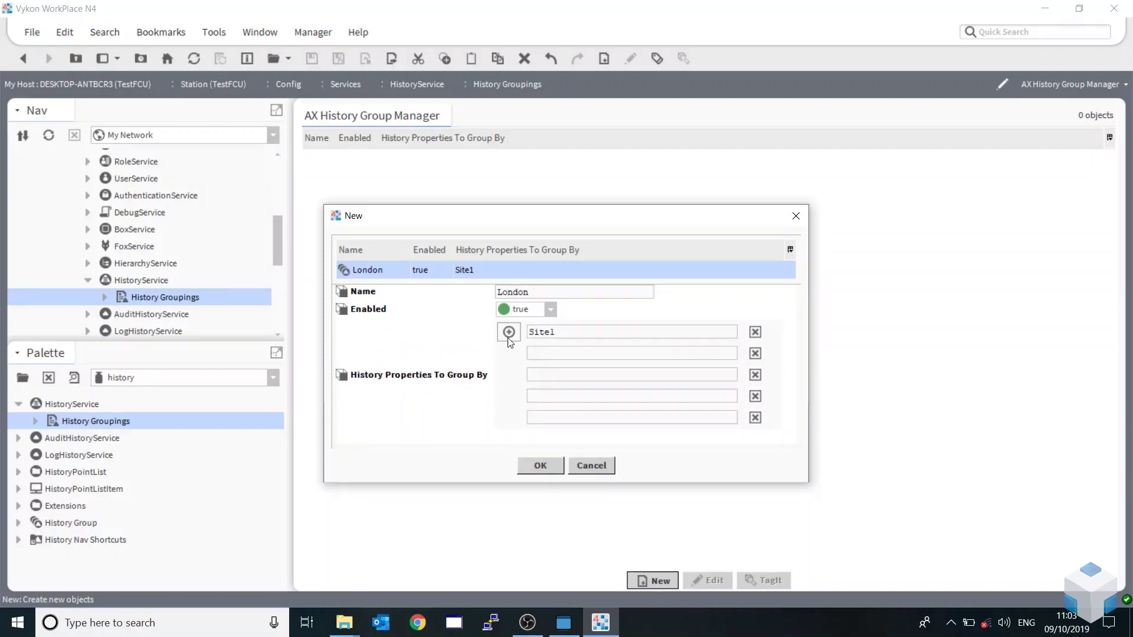
{"action": "left_click", "coordinate": [756, 354]}
{"action": "left_click", "coordinate": [755, 353]}
{"action": "left_click", "coordinate": [755, 354]}
{"action": "left_click", "coordinate": [756, 354]}
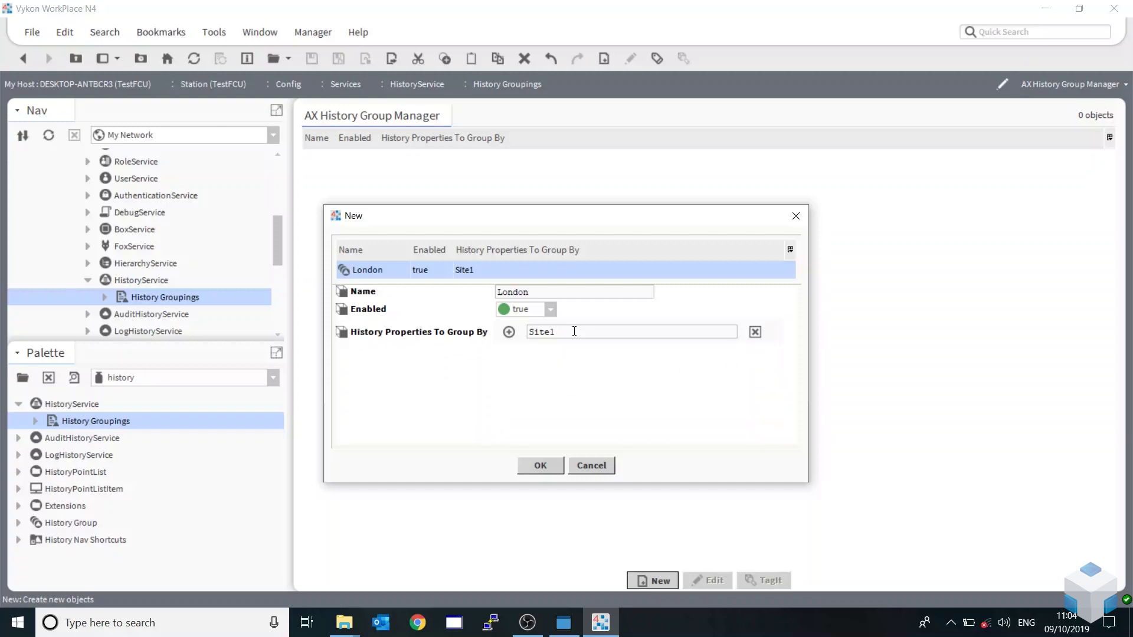
Save London, then add a second history group named Reading grouped by Site2.
{"action": "left_click", "coordinate": [538, 466]}
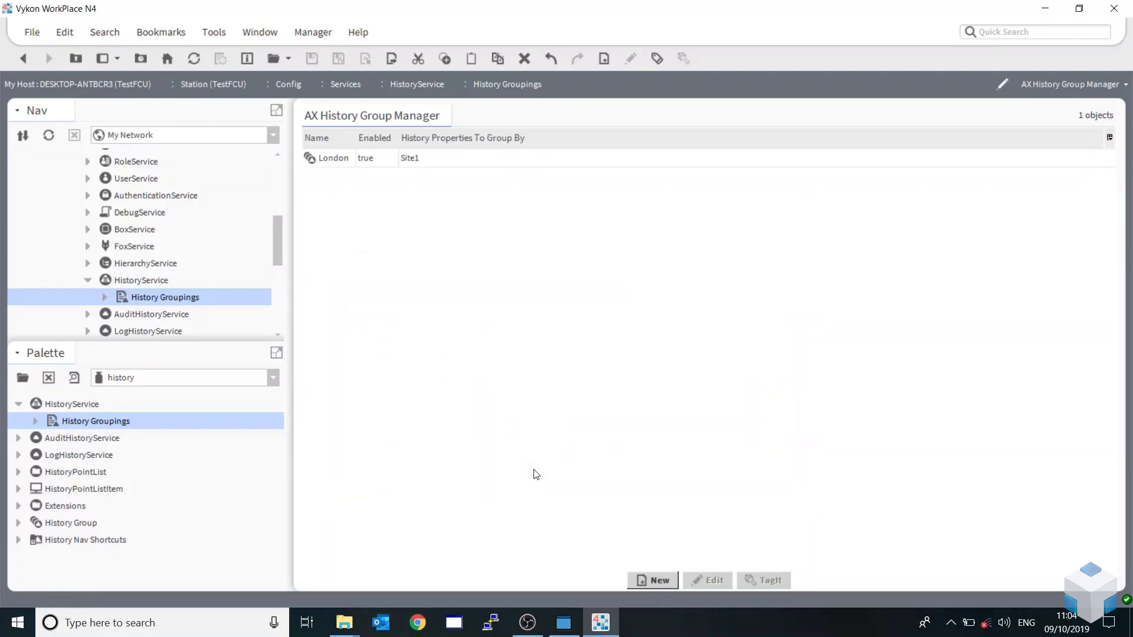
{"action": "left_click", "coordinate": [656, 581]}
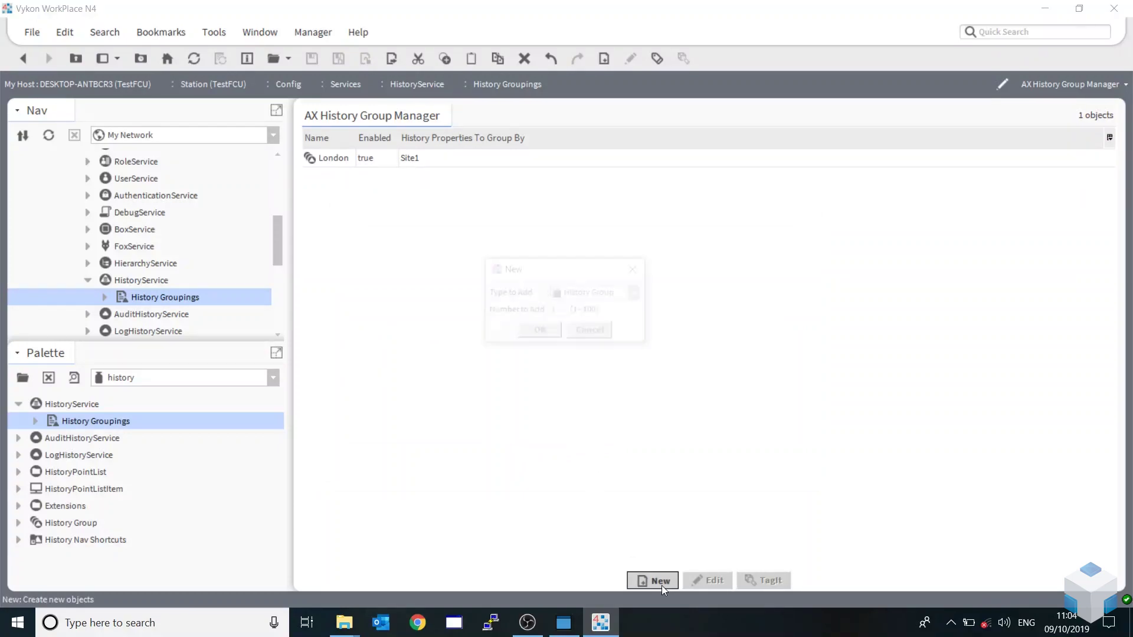
{"action": "left_click", "coordinate": [540, 331]}
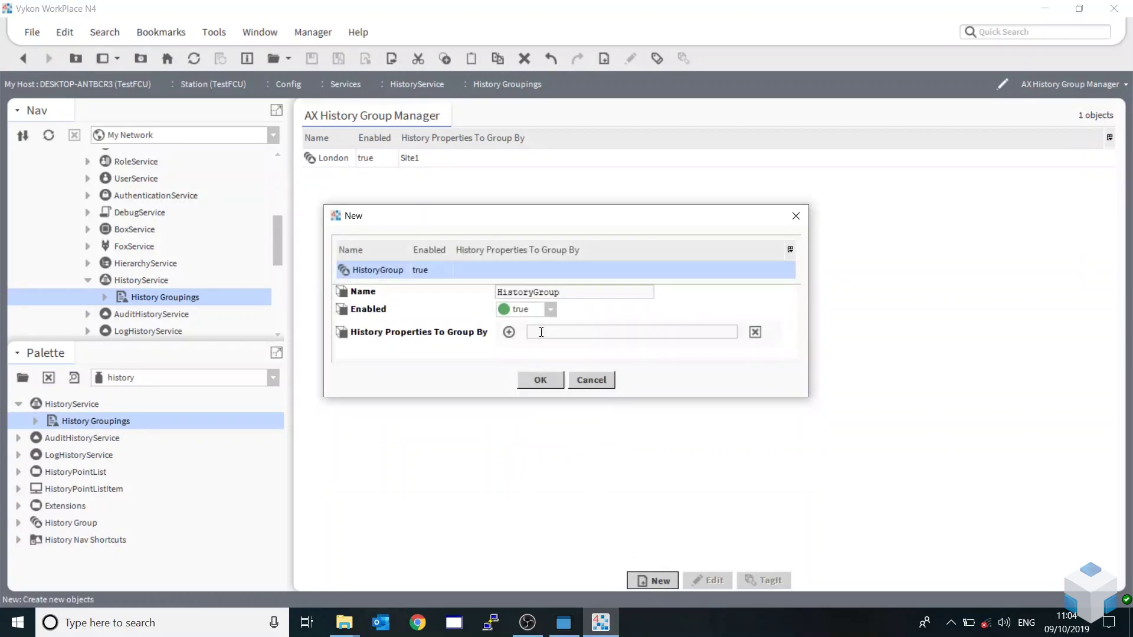
{"action": "double_click", "coordinate": [574, 296]}
{"action": "type", "text": "Reading"}
{"action": "left_click", "coordinate": [586, 332]}
{"action": "type", "text": "Site2"}
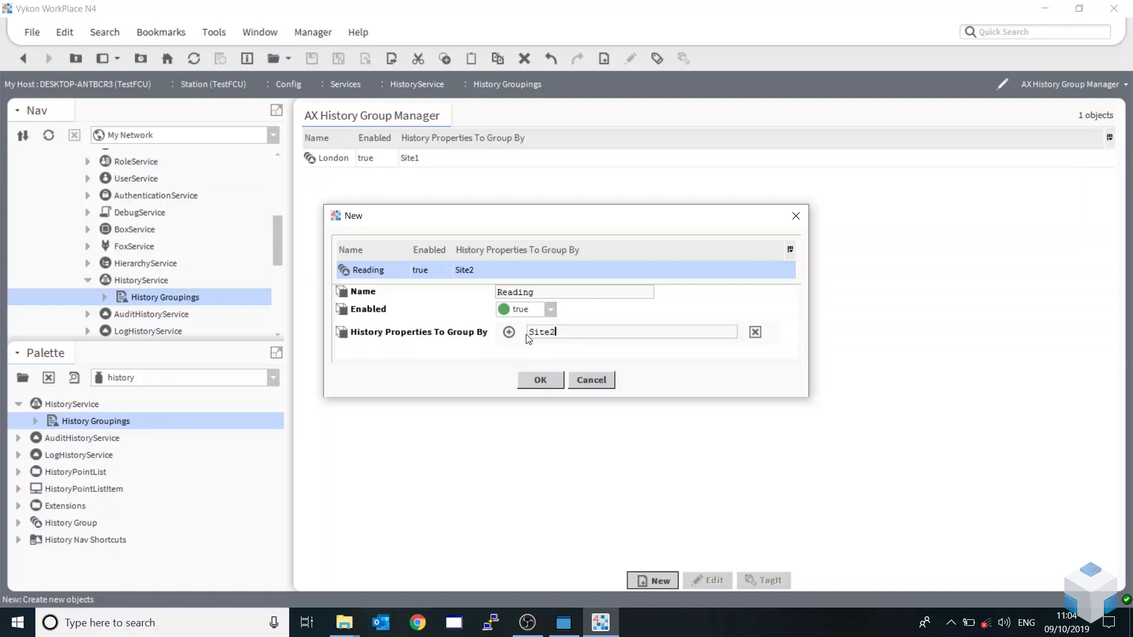
{"action": "left_click", "coordinate": [509, 332]}
{"action": "left_click", "coordinate": [508, 331]}
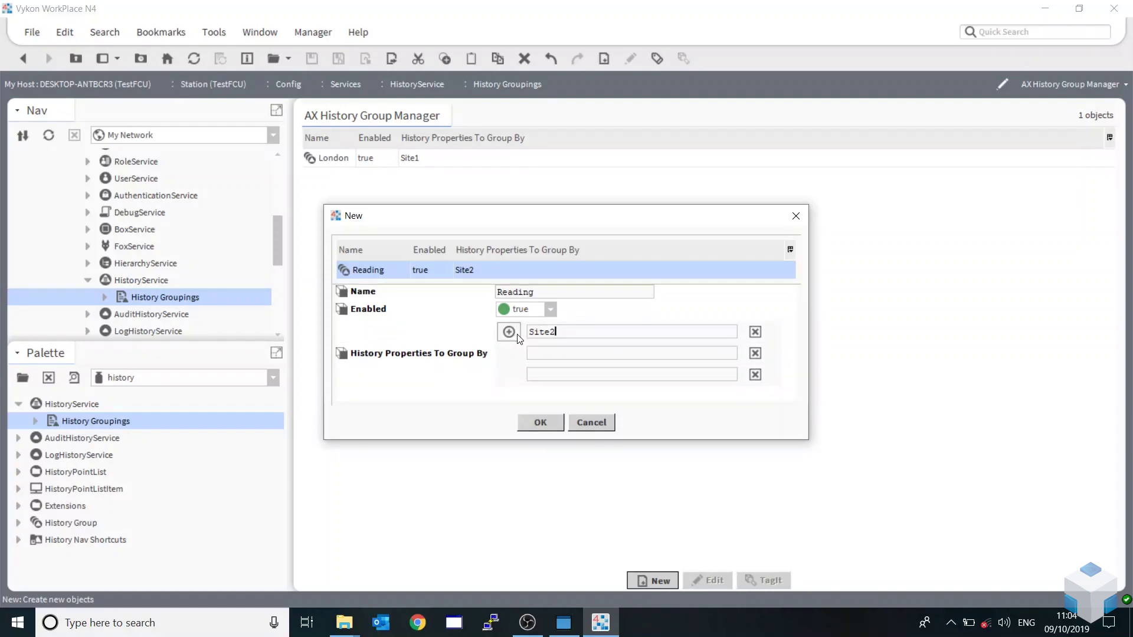
{"action": "left_click", "coordinate": [756, 354]}
{"action": "left_click", "coordinate": [755, 354]}
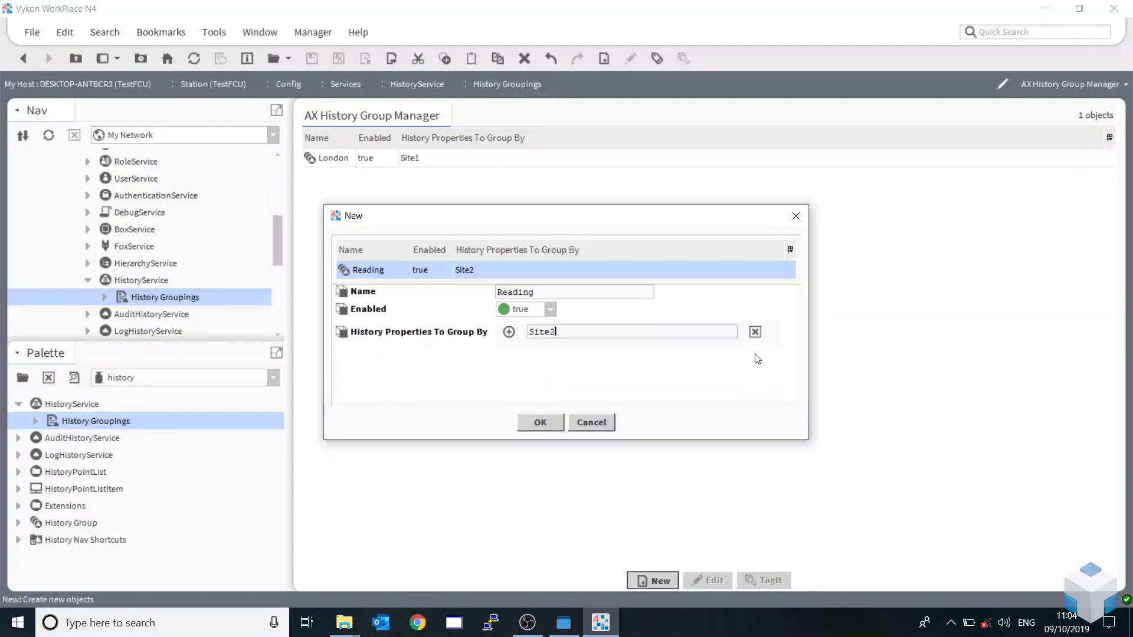
{"action": "left_click", "coordinate": [541, 422]}
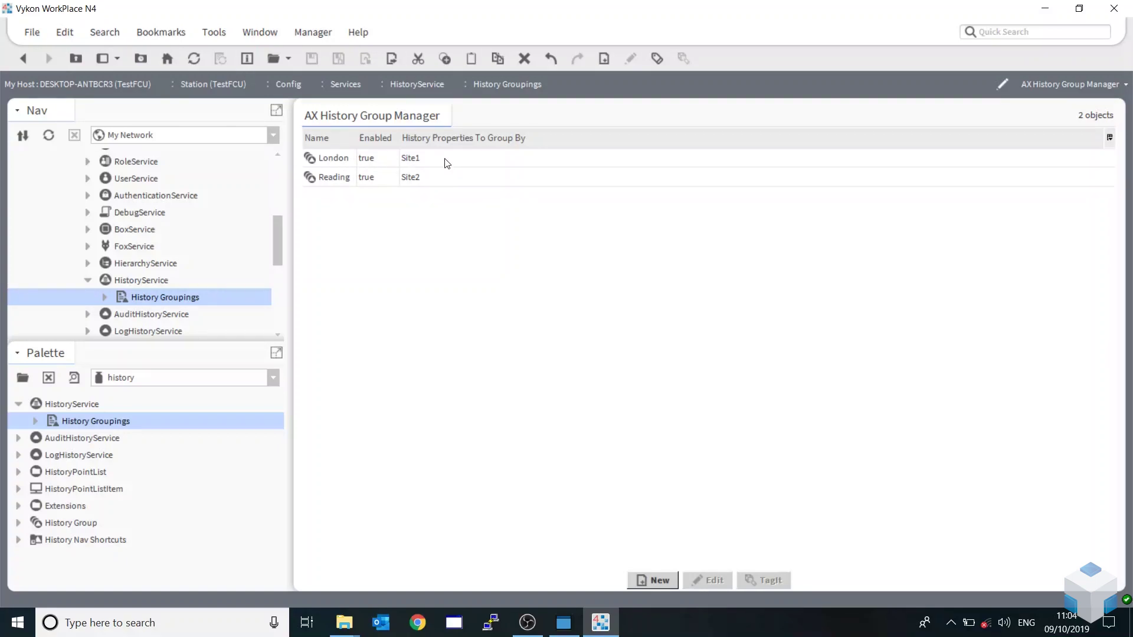
Open the Metadata Browser view for the Config node.
{"action": "scroll", "coordinate": [195, 265], "scroll_direction": "up", "scroll_amount": 3}
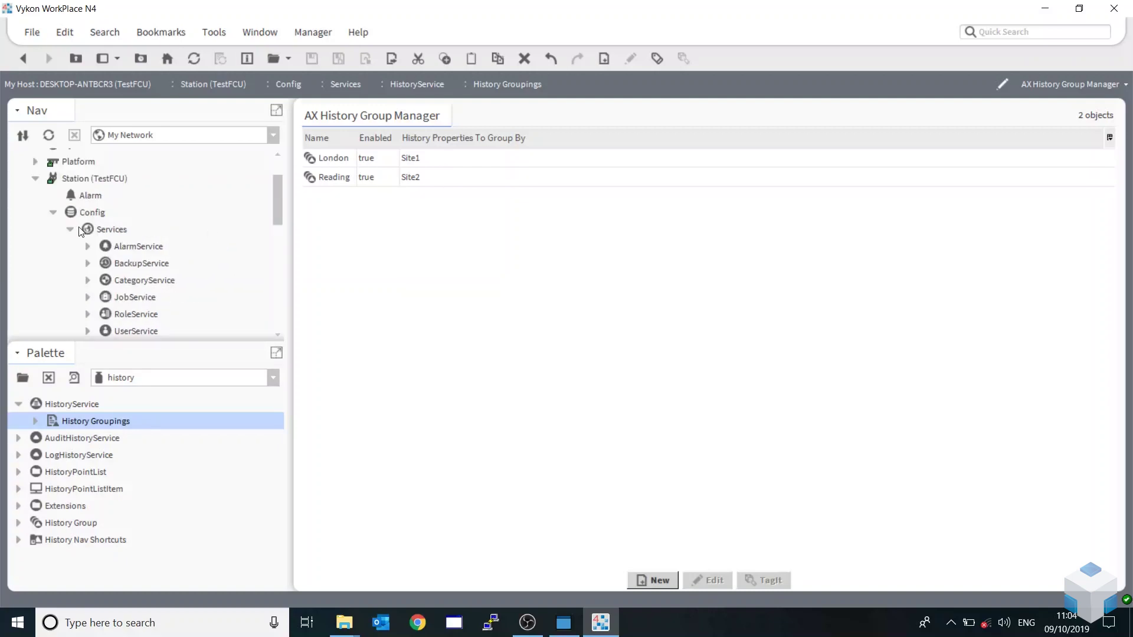
{"action": "right_click", "coordinate": [97, 213]}
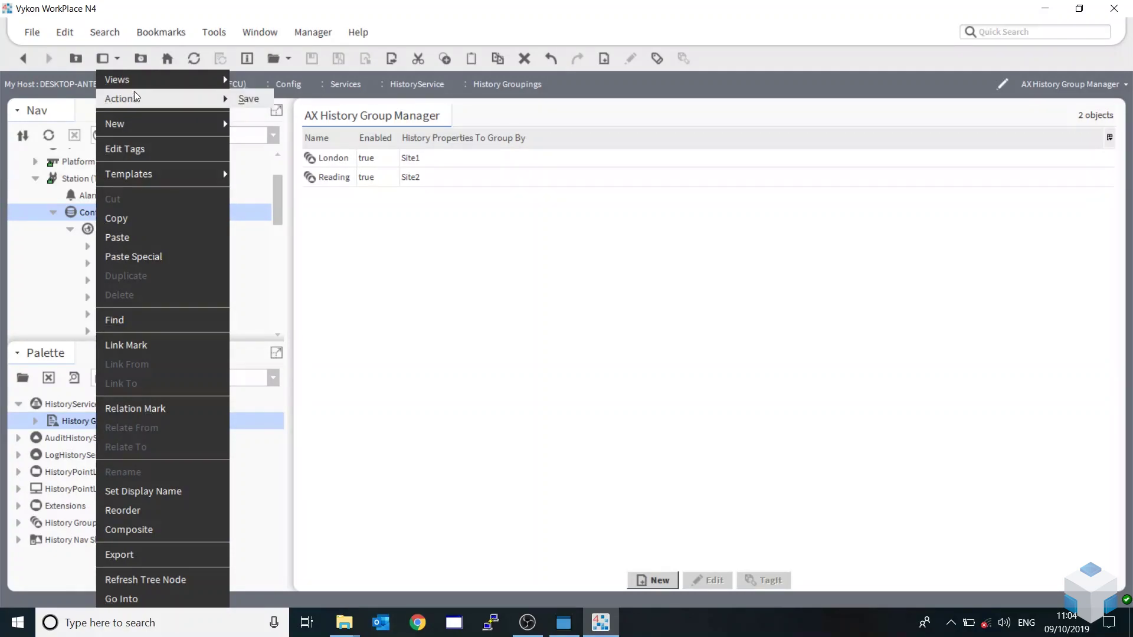
{"action": "mouse_move", "coordinate": [139, 83]}
{"action": "left_click", "coordinate": [277, 192]}
Expand History > Default (All) > TestFCU, select AuditHistory and start Add Metadata.
{"action": "left_click", "coordinate": [308, 176]}
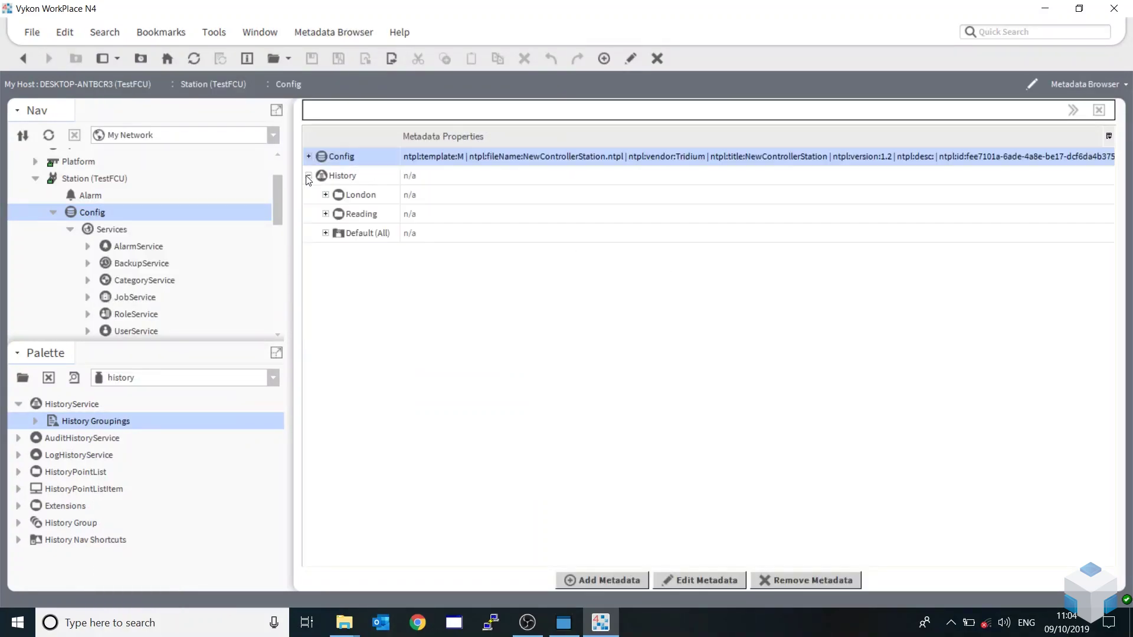
{"action": "left_click", "coordinate": [325, 214]}
{"action": "left_click", "coordinate": [325, 234]}
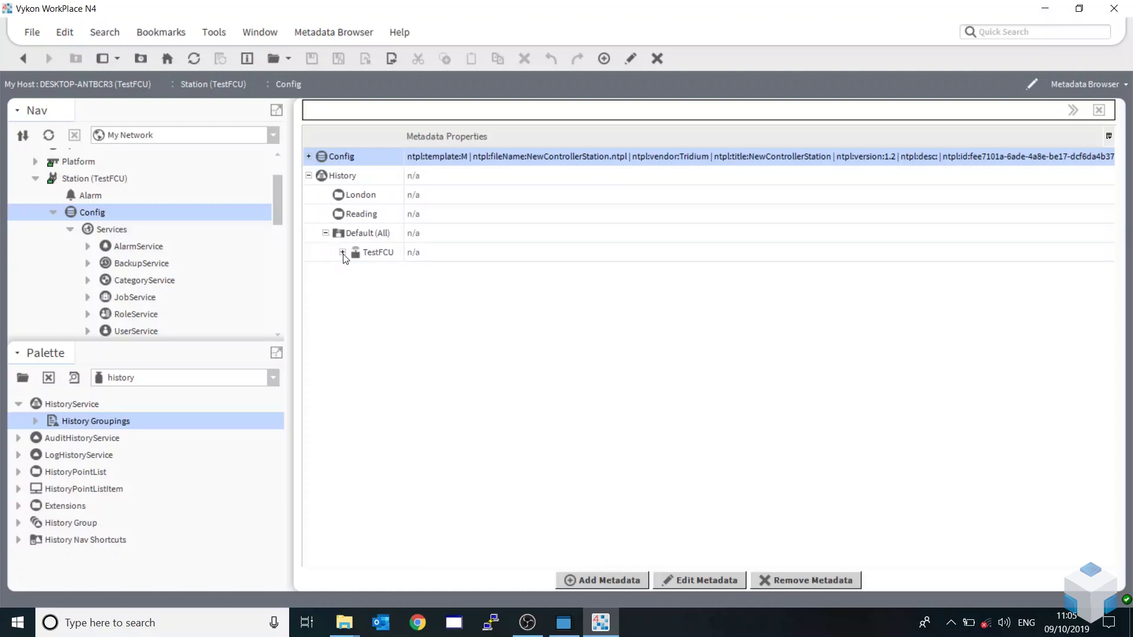
{"action": "left_click", "coordinate": [342, 252]}
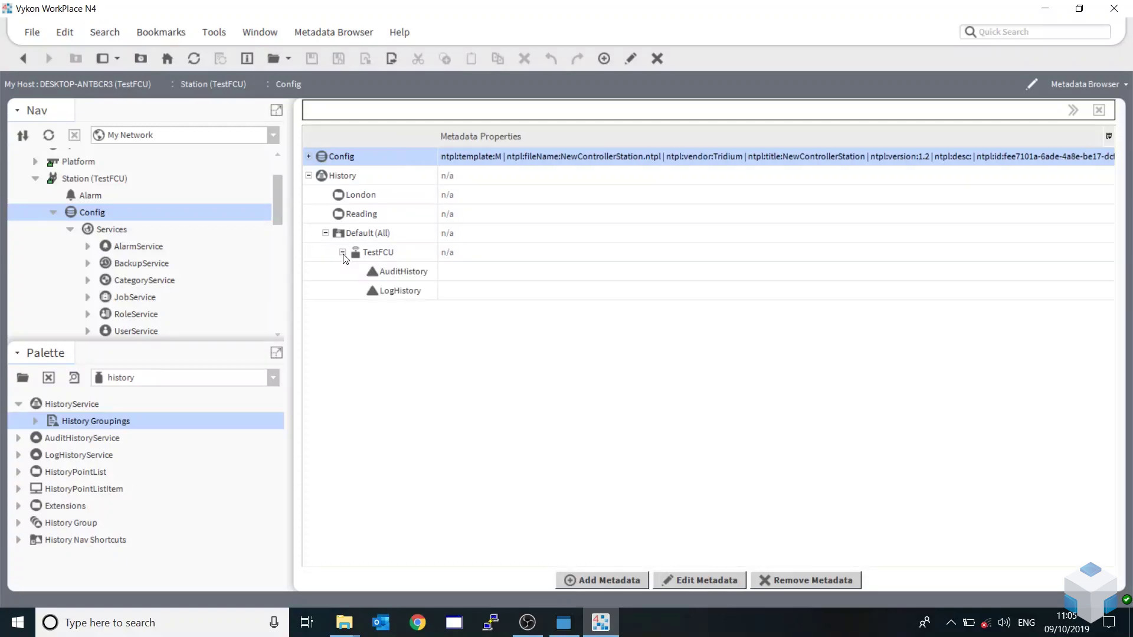
{"action": "left_click", "coordinate": [424, 278]}
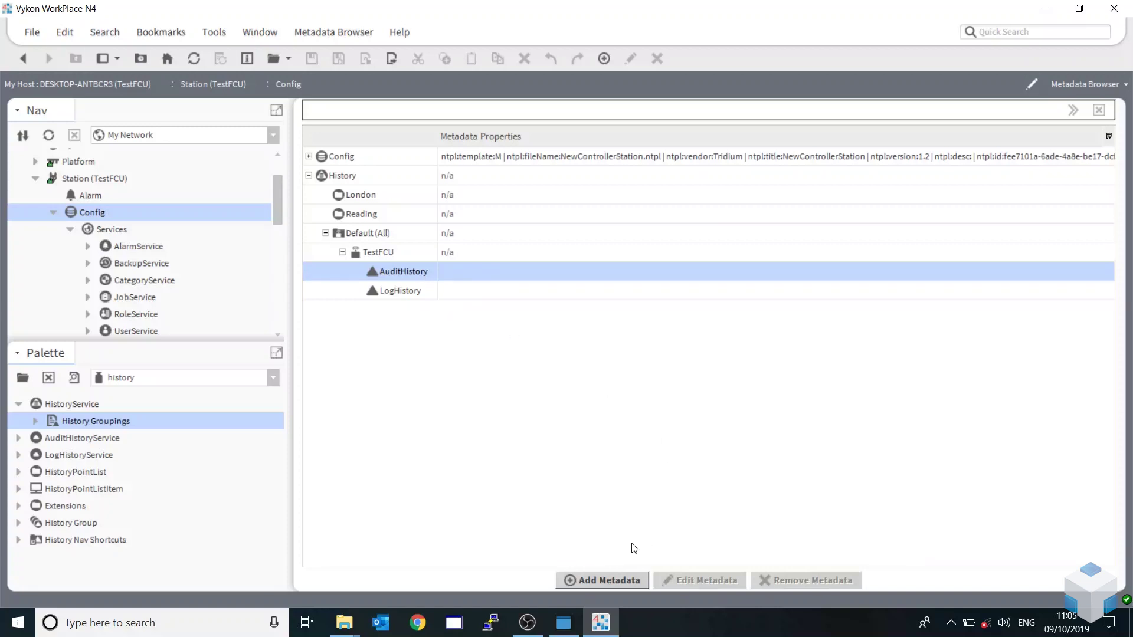
{"action": "left_click", "coordinate": [618, 580]}
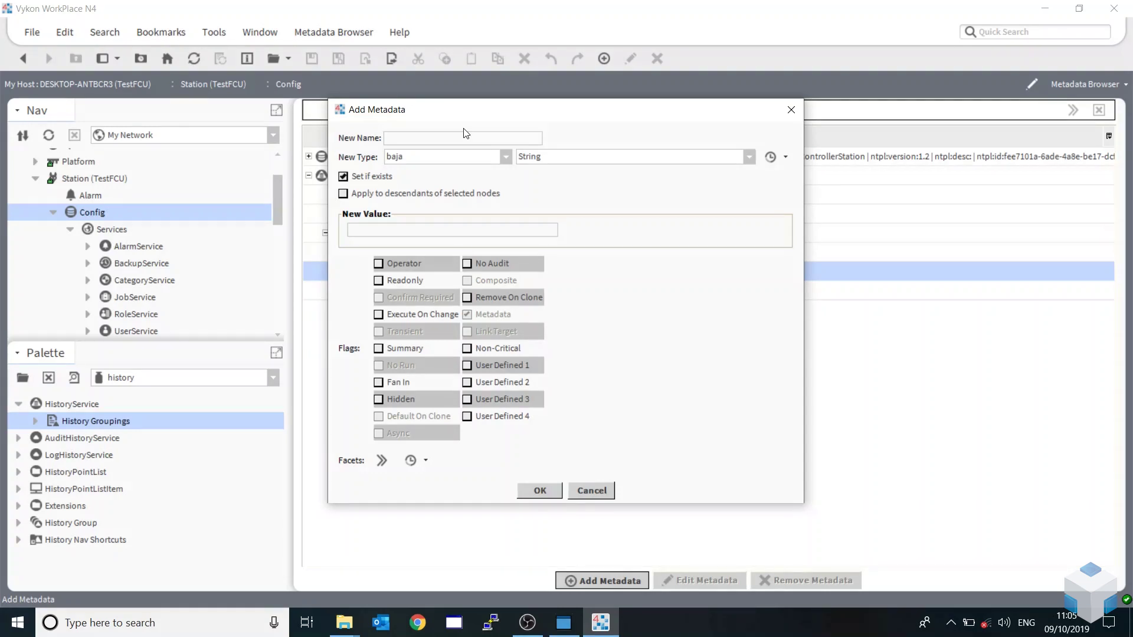
Add metadata Site1 with value TestSite to AuditHistory.
{"action": "type", "text": "Site1"}
{"action": "left_click", "coordinate": [455, 230]}
{"action": "type", "text": "TestSite"}
{"action": "left_click", "coordinate": [549, 494]}
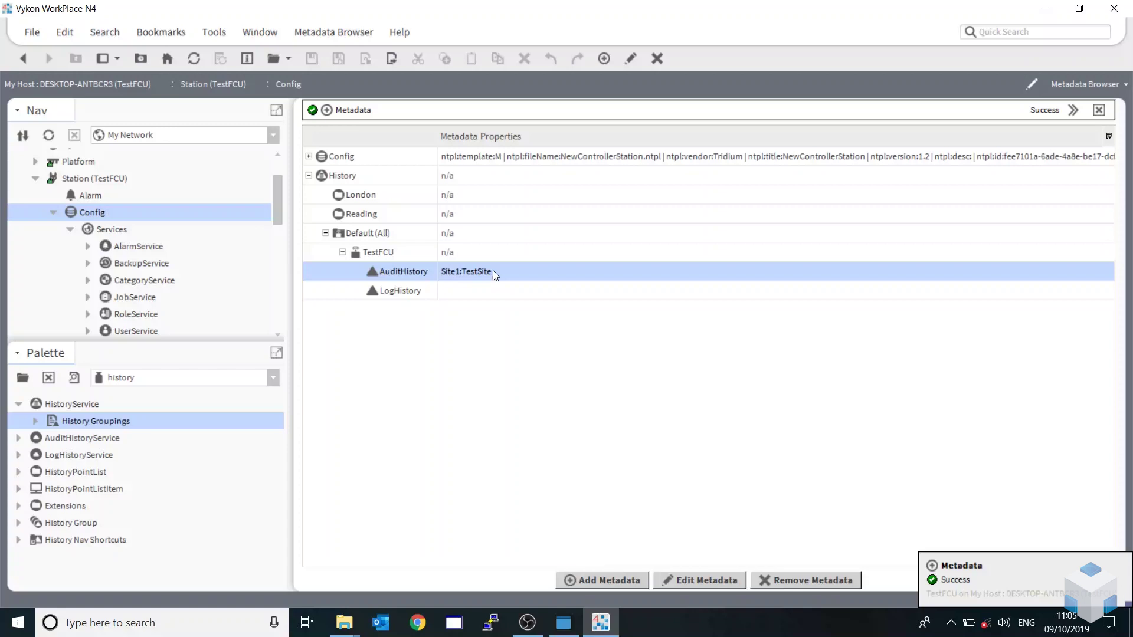
Reload the Config Metadata Browser and expand History > London > TestSite, Default (All) and TestFCU.
{"action": "right_click", "coordinate": [96, 217]}
{"action": "mouse_move", "coordinate": [145, 80]}
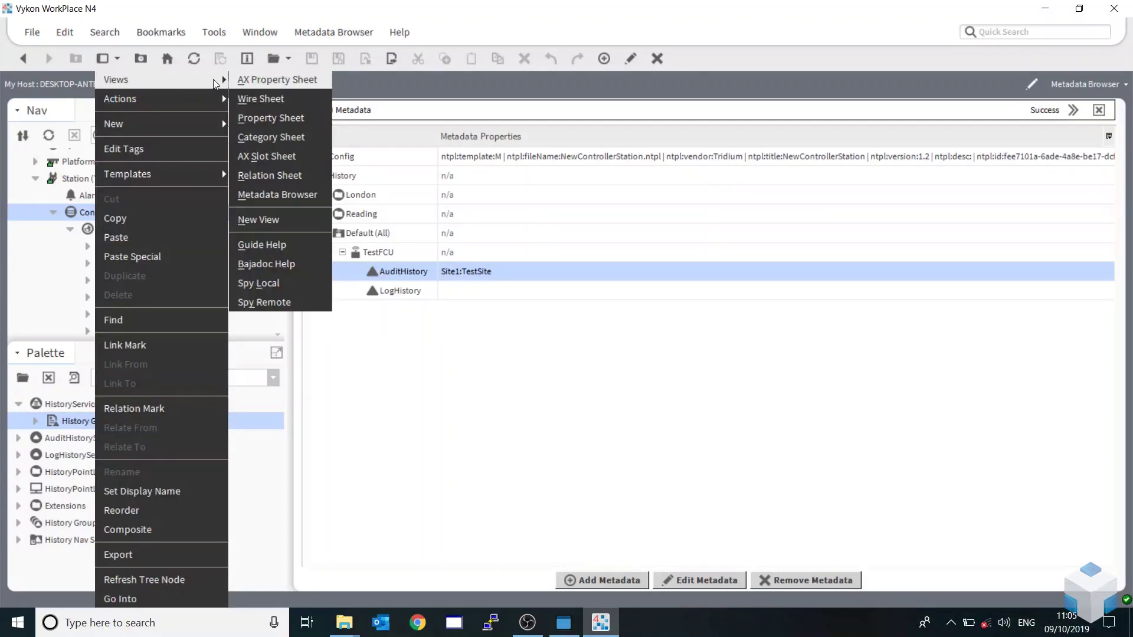
{"action": "left_click", "coordinate": [273, 194]}
{"action": "left_click", "coordinate": [308, 175]}
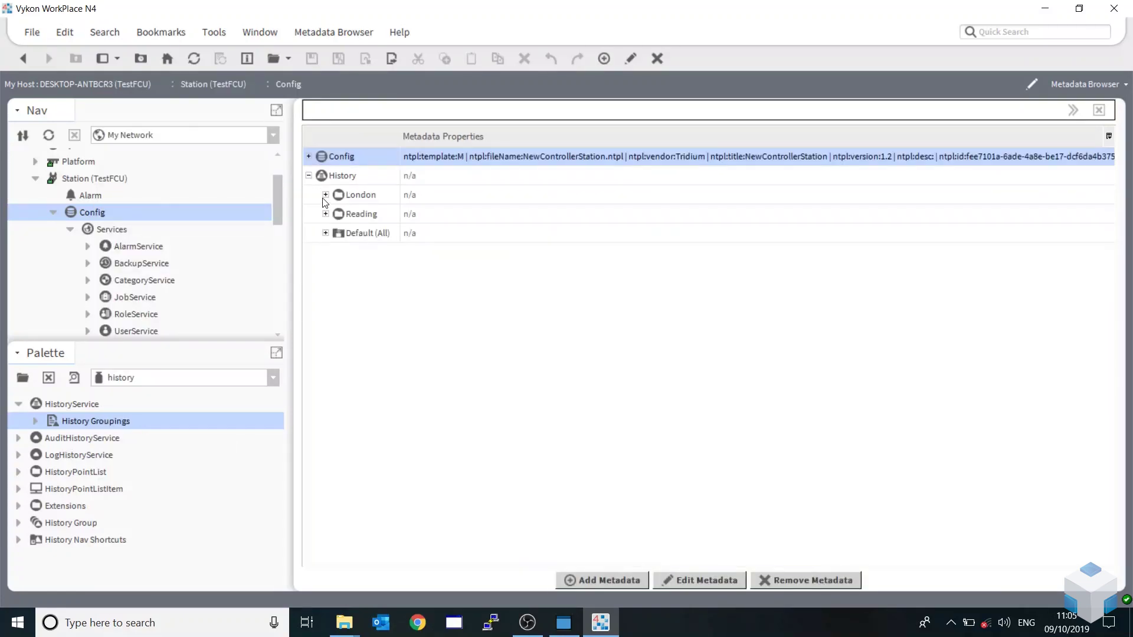
{"action": "left_click", "coordinate": [325, 195]}
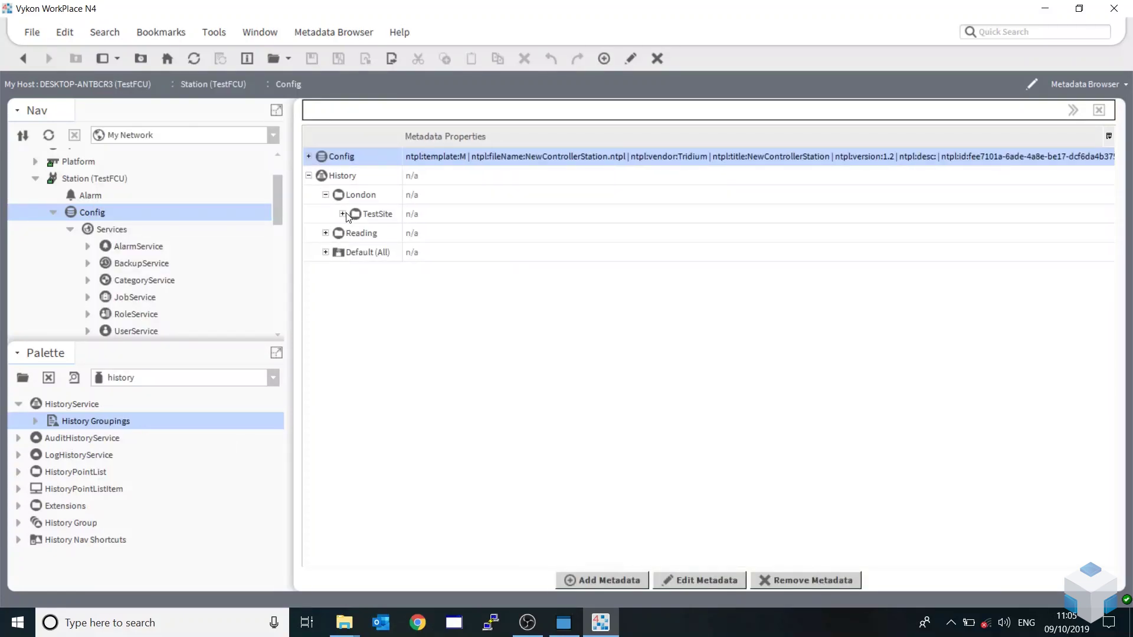
{"action": "left_click", "coordinate": [343, 215]}
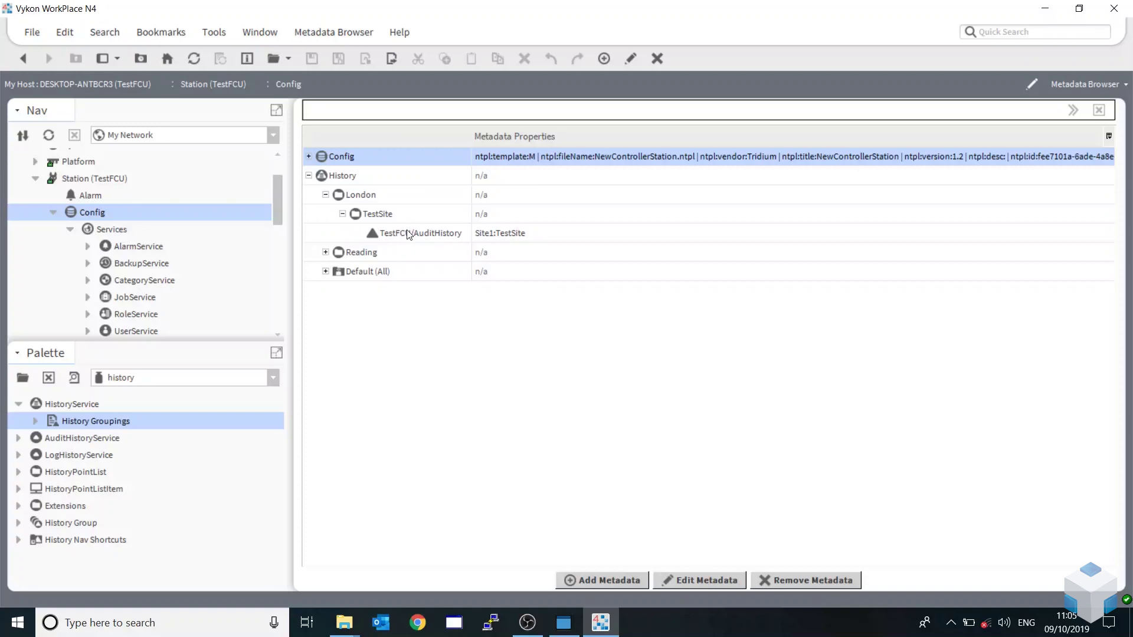
{"action": "left_click", "coordinate": [326, 271]}
{"action": "left_click", "coordinate": [343, 291]}
Add metadata Site2 with value TestSite to TestFCU's LogHistory.
{"action": "right_click", "coordinate": [394, 330]}
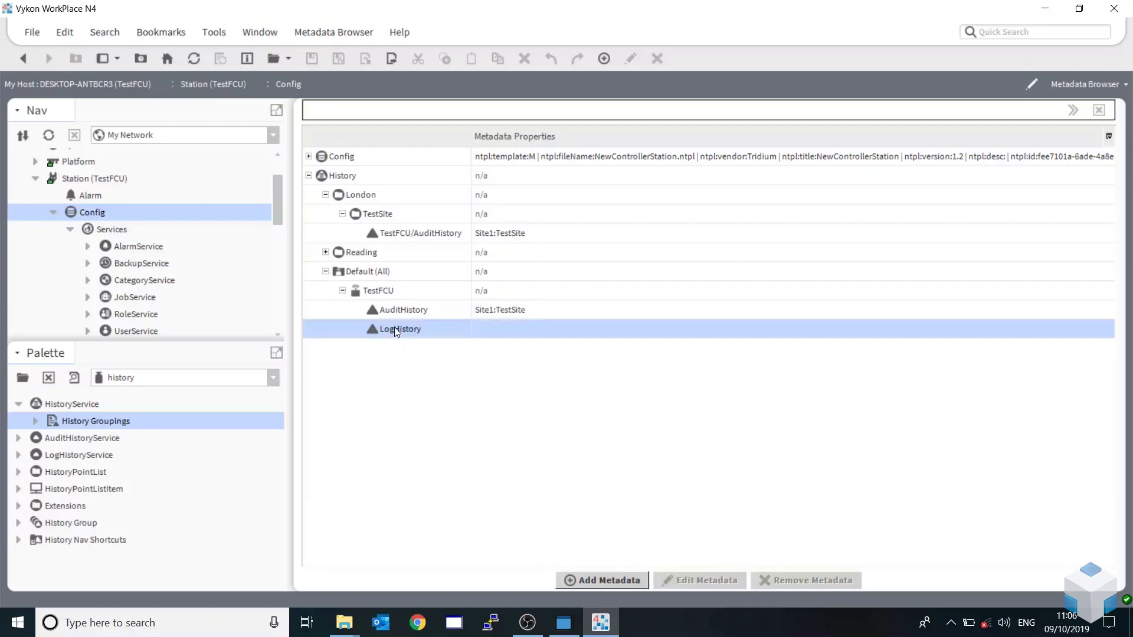
{"action": "left_click", "coordinate": [439, 338]}
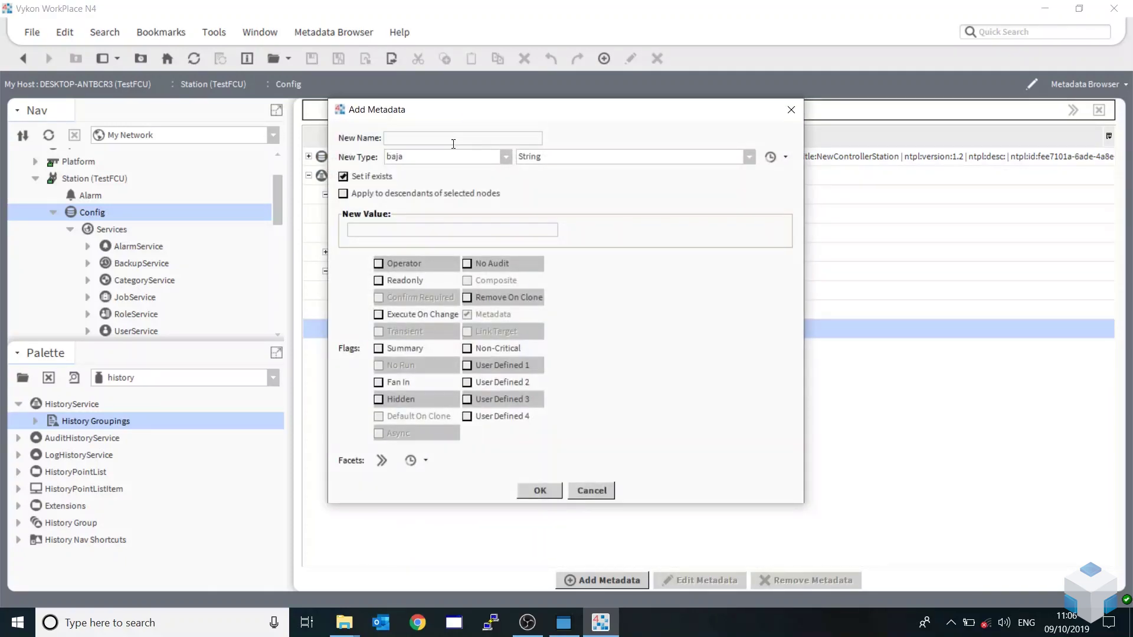
{"action": "type", "text": "Site2"}
{"action": "left_click", "coordinate": [498, 230]}
{"action": "type", "text": "TestSite"}
{"action": "left_click", "coordinate": [540, 491]}
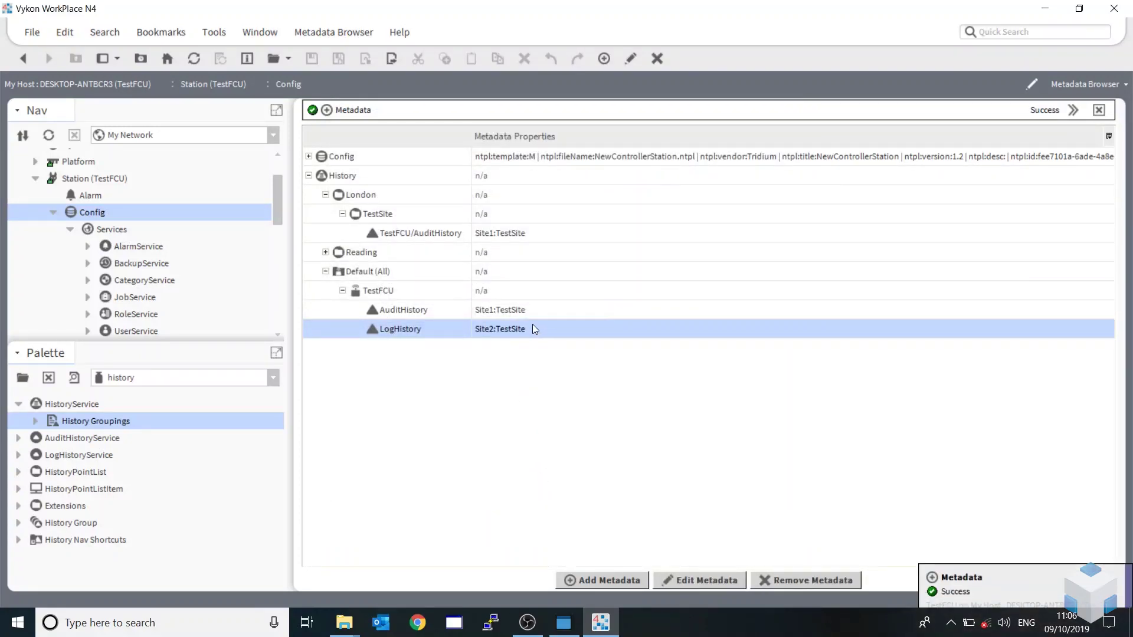
Reload the Config Metadata Browser and expand Reading > TestSite and London > TestSite.
{"action": "right_click", "coordinate": [101, 213]}
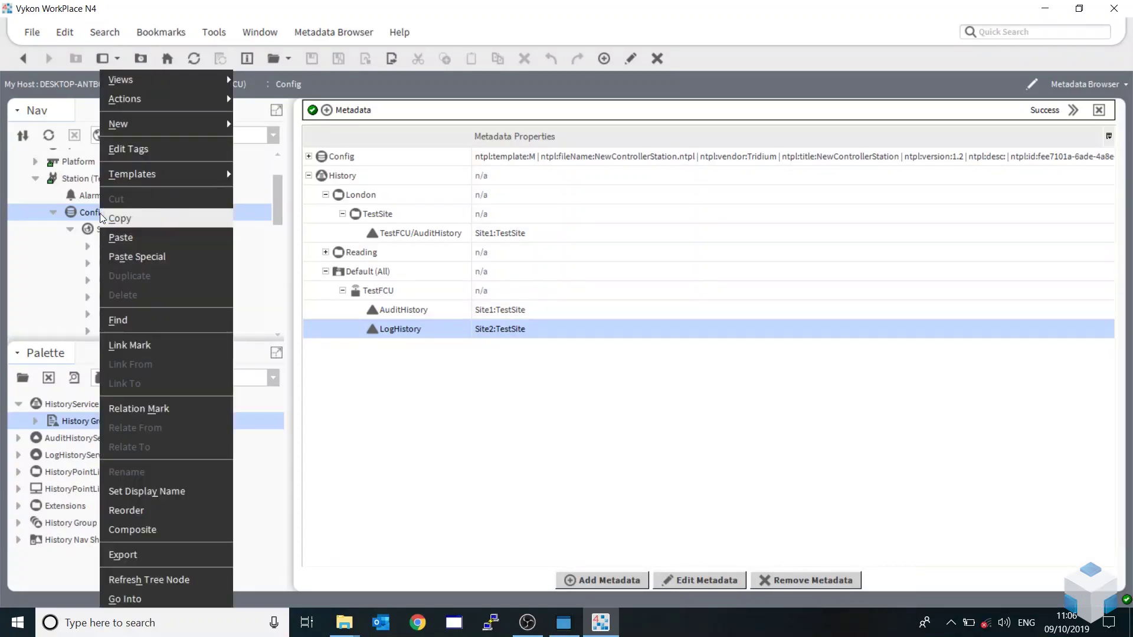
{"action": "mouse_move", "coordinate": [136, 79]}
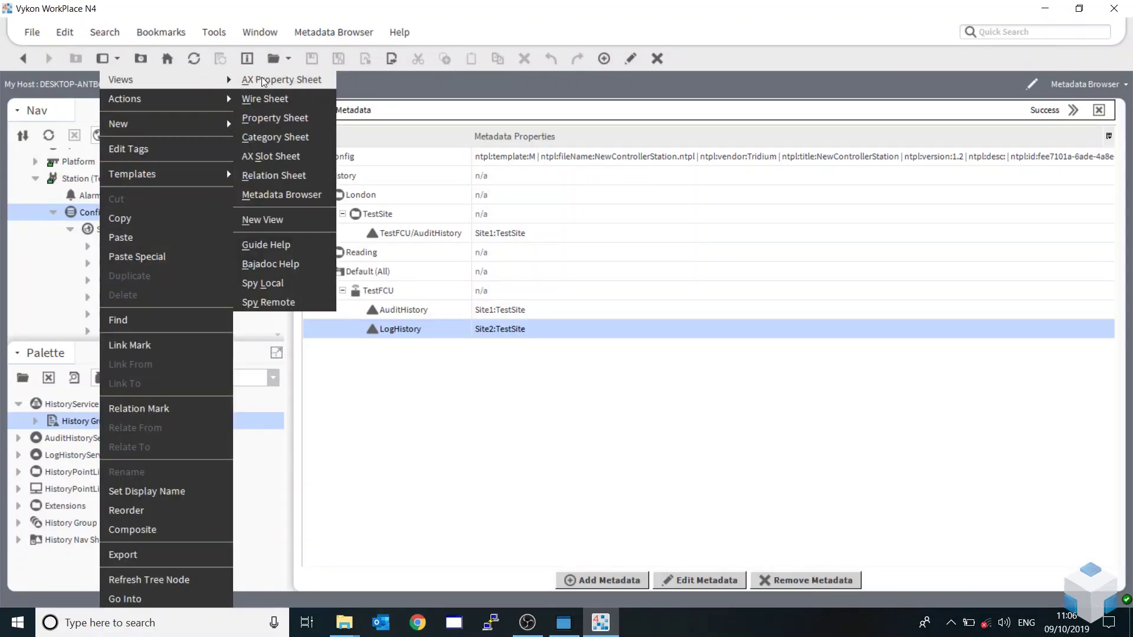
{"action": "left_click", "coordinate": [283, 194]}
{"action": "left_click", "coordinate": [309, 175]}
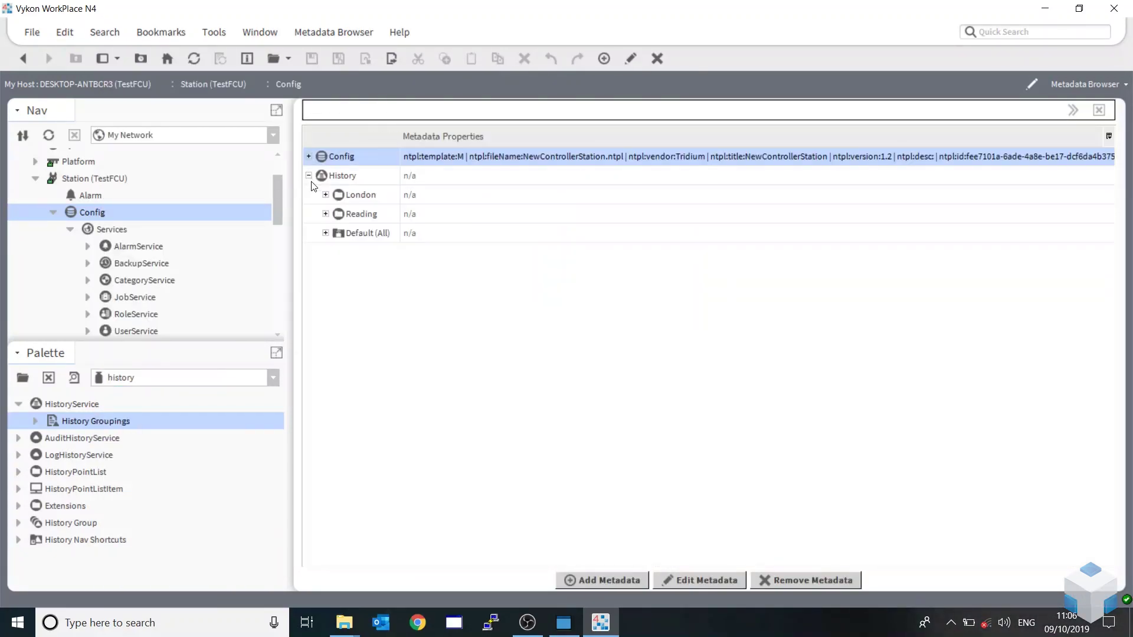
{"action": "left_click", "coordinate": [326, 214]}
{"action": "left_click", "coordinate": [342, 234]}
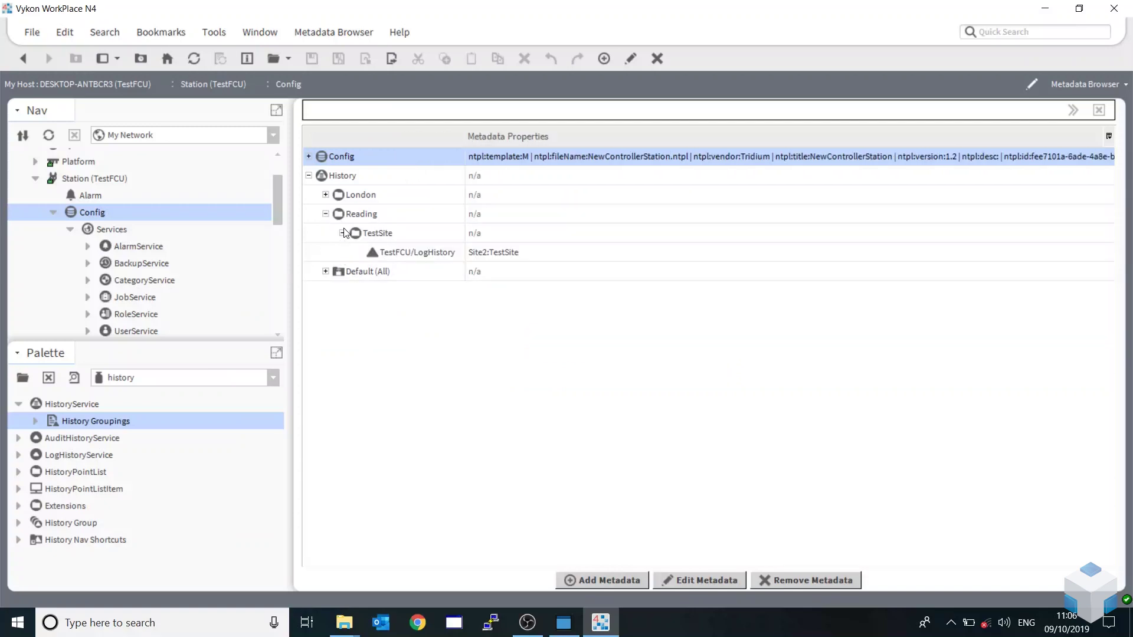
{"action": "left_click", "coordinate": [325, 195]}
{"action": "left_click", "coordinate": [342, 214]}
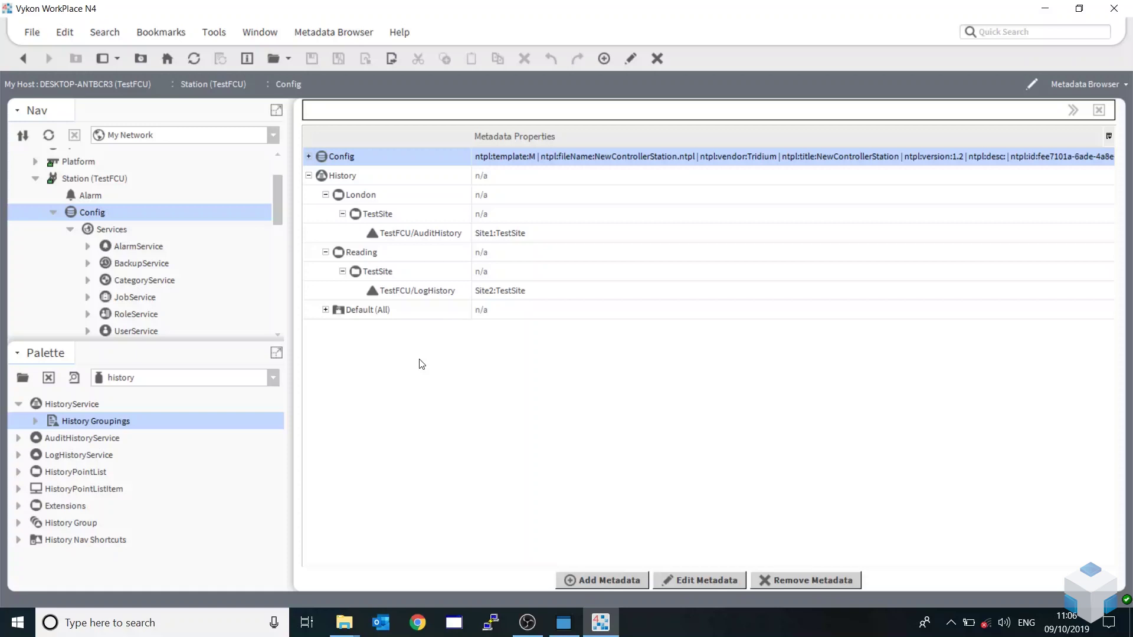
{"action": "scroll", "coordinate": [182, 284], "scroll_direction": "down", "scroll_amount": 4}
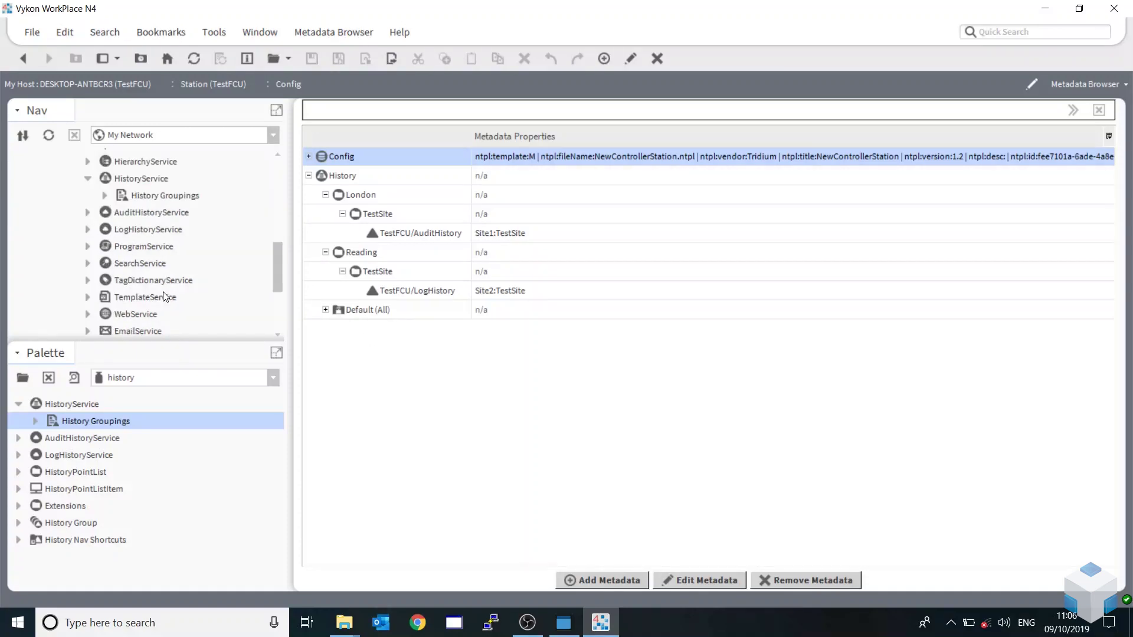
Edit the London history group to add Site2 as a second group-by property (Site1;Site2).
{"action": "double_click", "coordinate": [169, 196]}
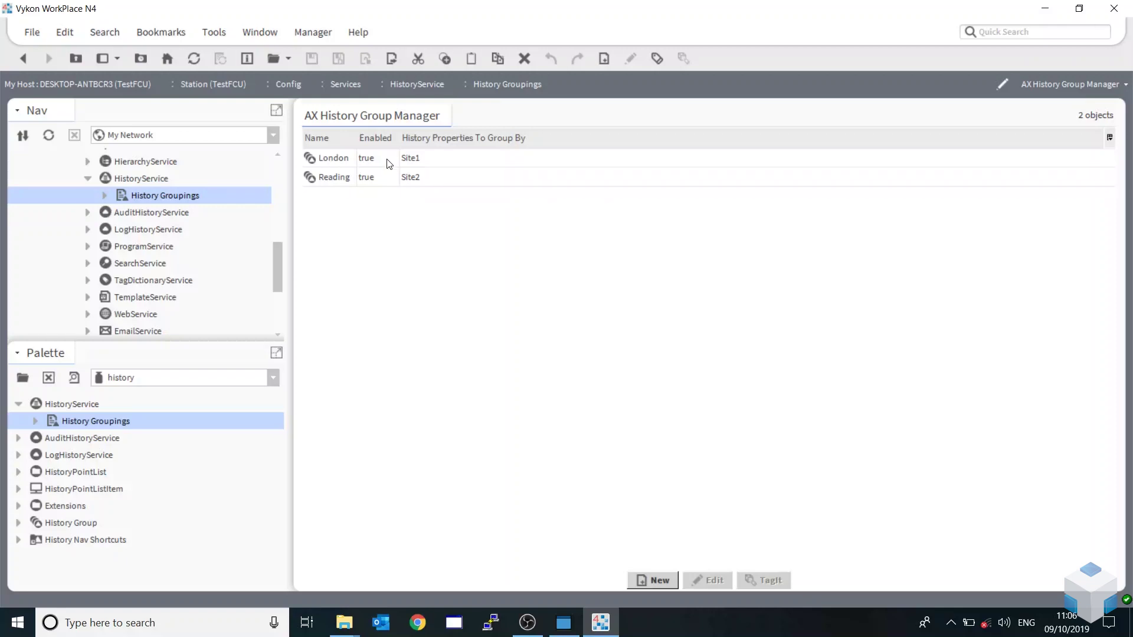
{"action": "double_click", "coordinate": [388, 160]}
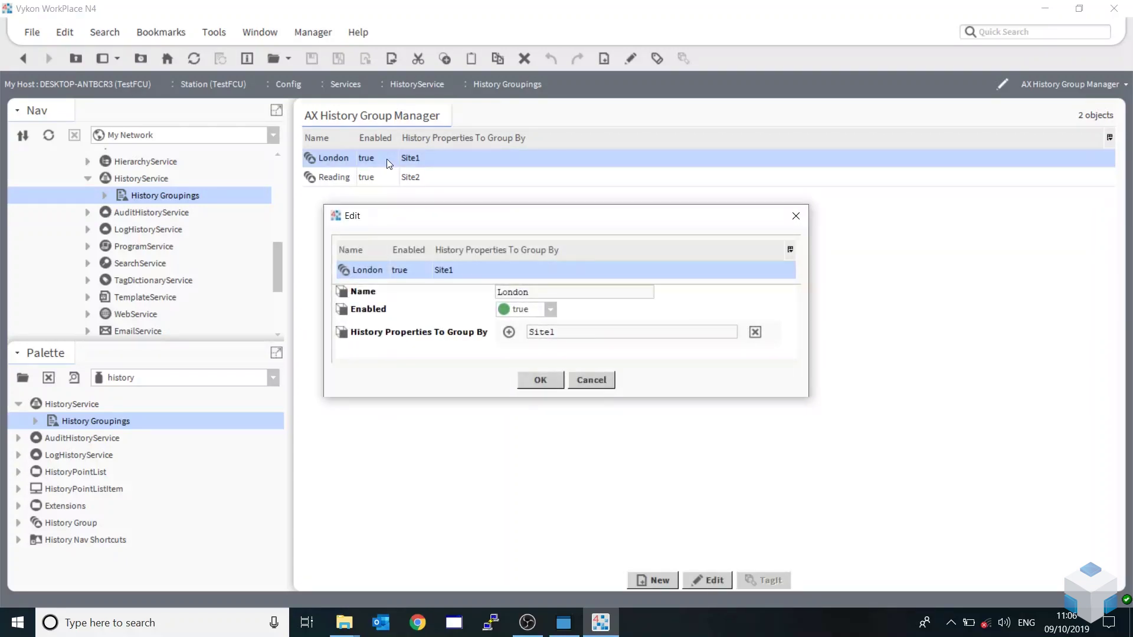
{"action": "left_click", "coordinate": [509, 332]}
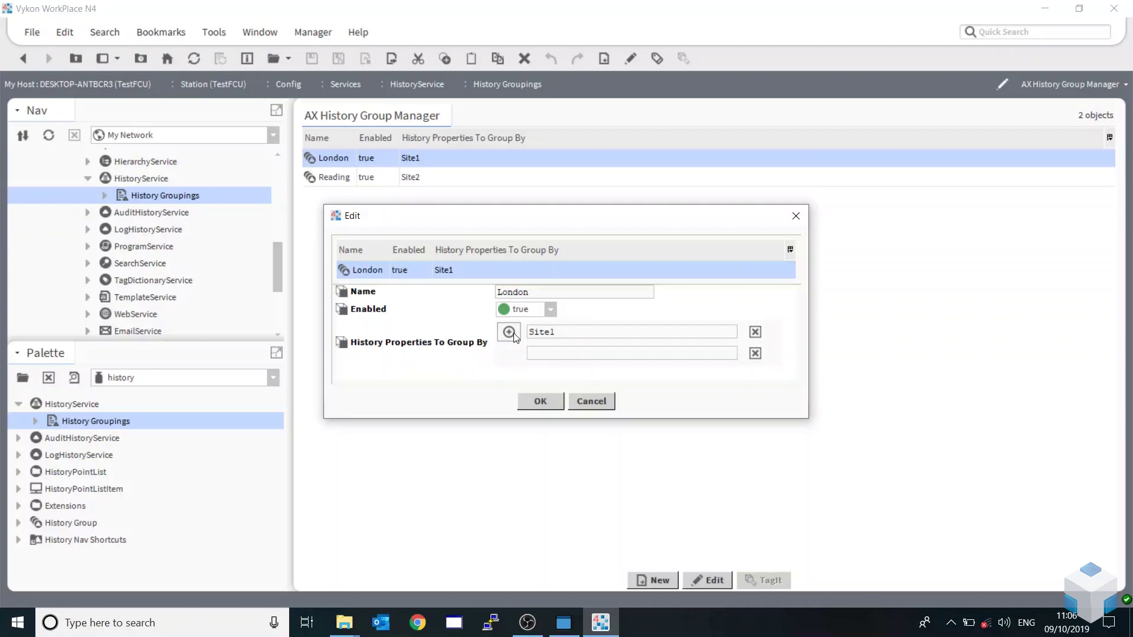
{"action": "left_click", "coordinate": [540, 350]}
{"action": "type", "text": "Site2"}
{"action": "left_click", "coordinate": [539, 400]}
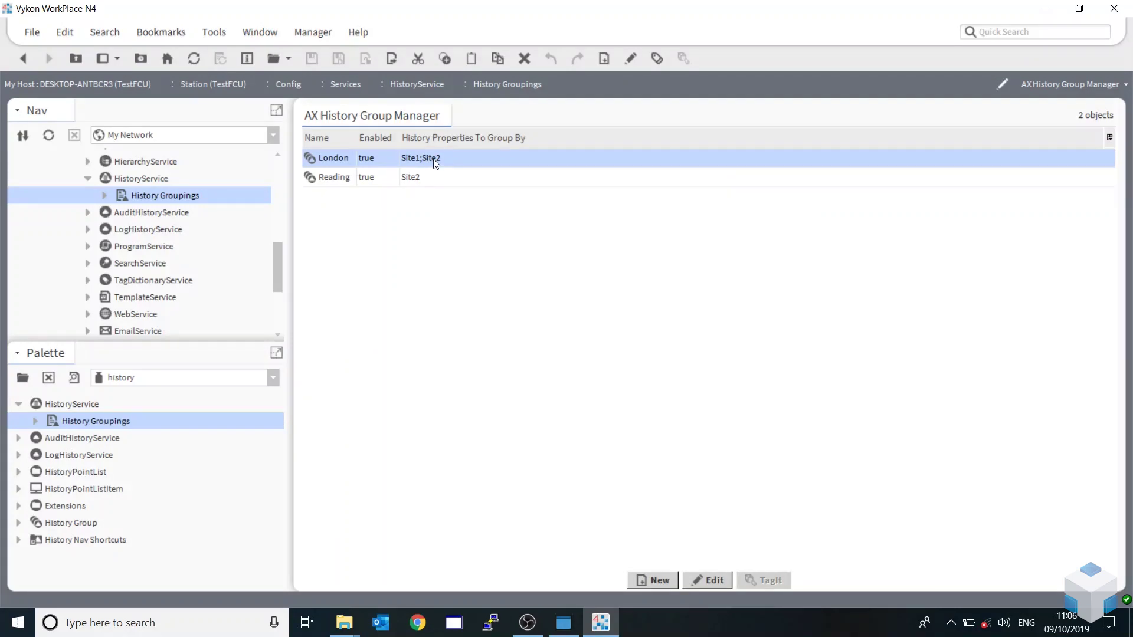
{"action": "double_click", "coordinate": [408, 178]}
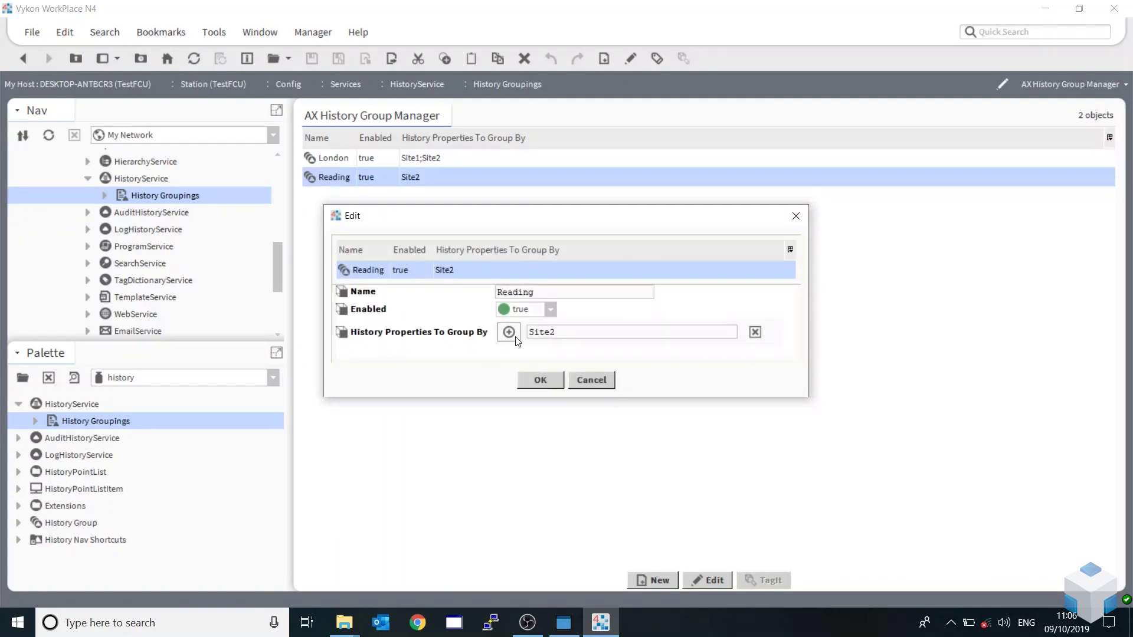
{"action": "left_click", "coordinate": [509, 332]}
{"action": "left_click", "coordinate": [509, 332]}
{"action": "left_click", "coordinate": [509, 332]}
{"action": "left_click", "coordinate": [508, 332]}
{"action": "left_click", "coordinate": [509, 332]}
{"action": "left_click", "coordinate": [508, 332]}
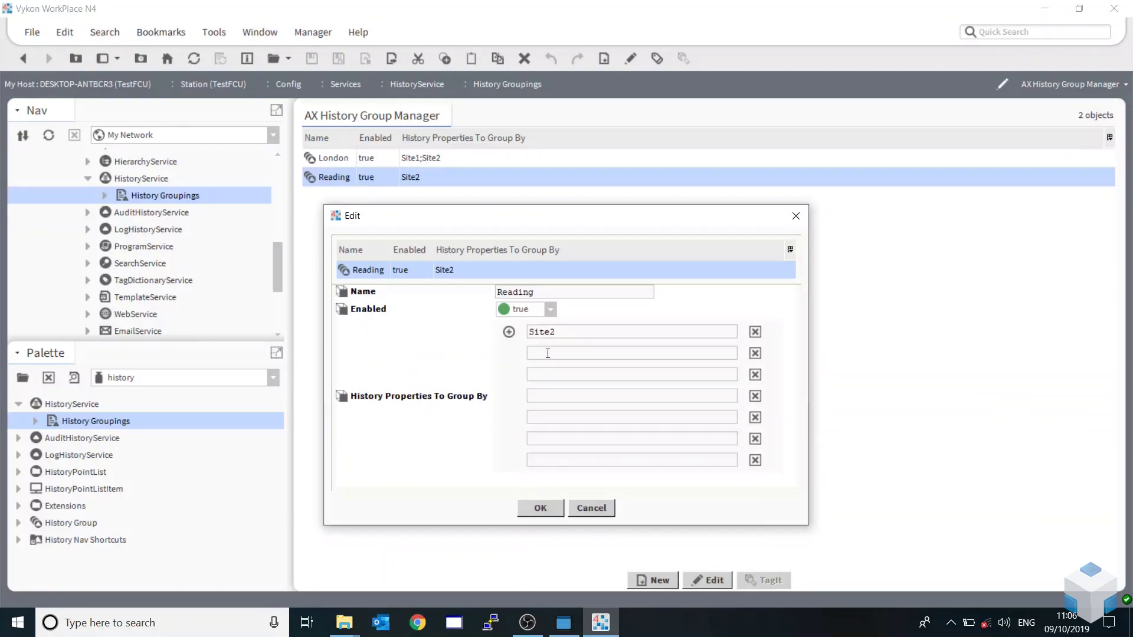
{"action": "left_click", "coordinate": [755, 461]}
{"action": "left_click", "coordinate": [758, 440]}
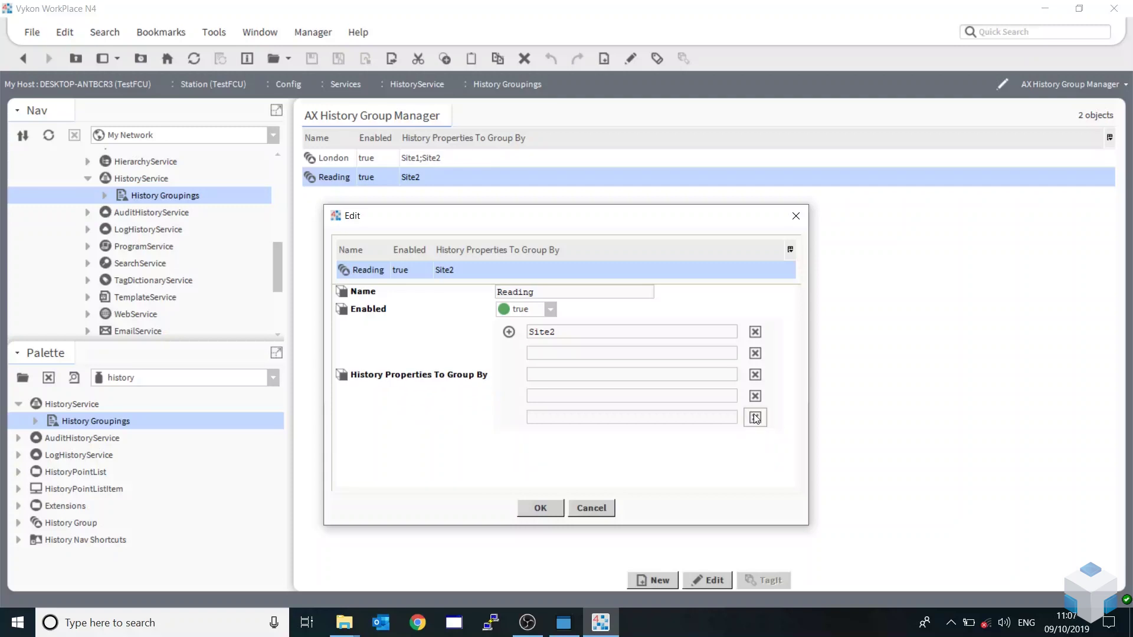
{"action": "left_click", "coordinate": [756, 418]}
{"action": "left_click", "coordinate": [756, 396]}
{"action": "left_click", "coordinate": [757, 376]}
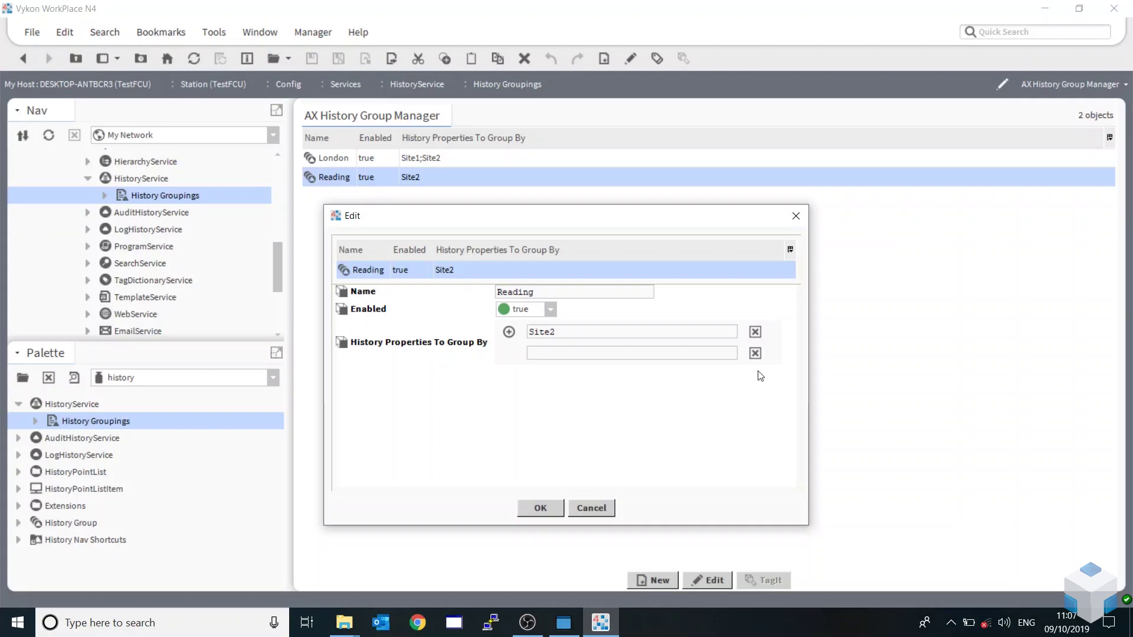
{"action": "left_click", "coordinate": [755, 353]}
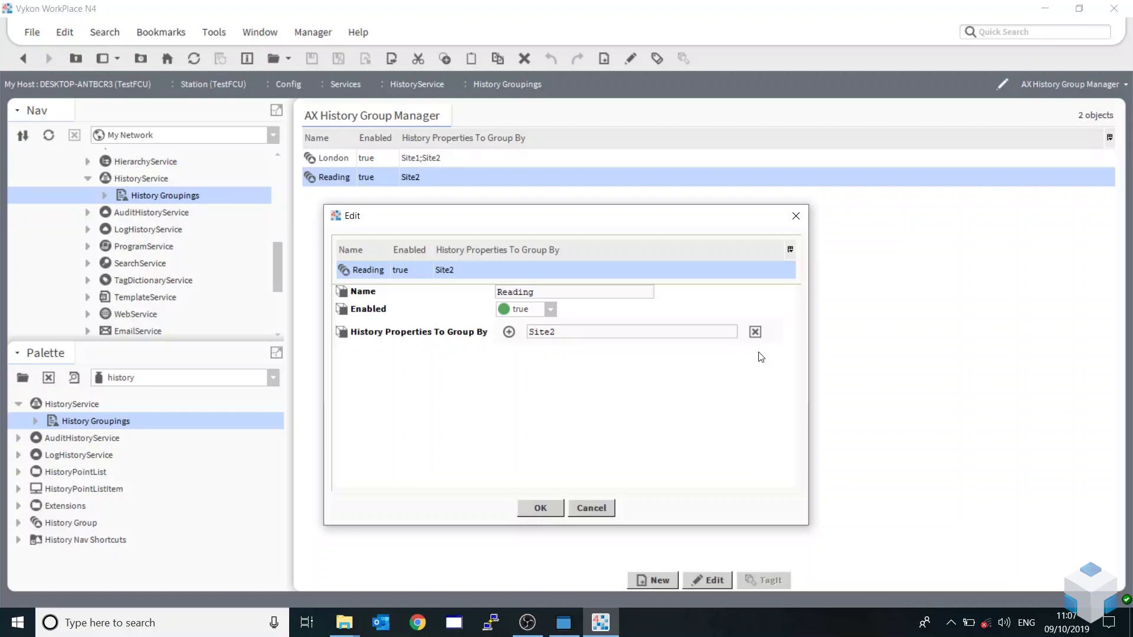
{"action": "left_click", "coordinate": [553, 507]}
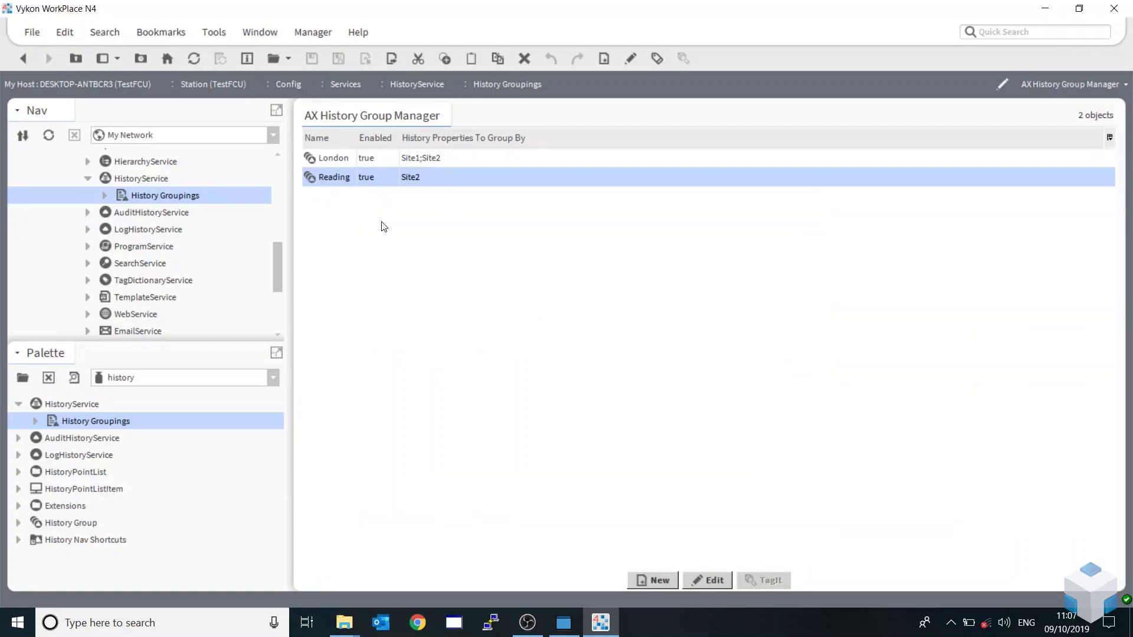
{"action": "double_click", "coordinate": [447, 176]}
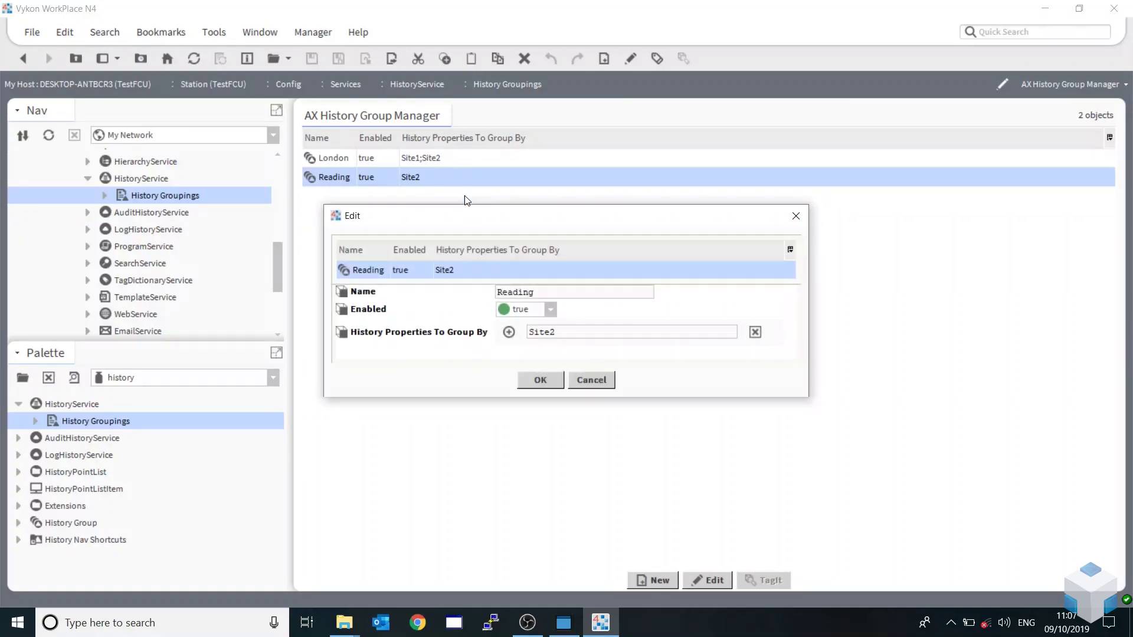
{"action": "left_click", "coordinate": [509, 332]}
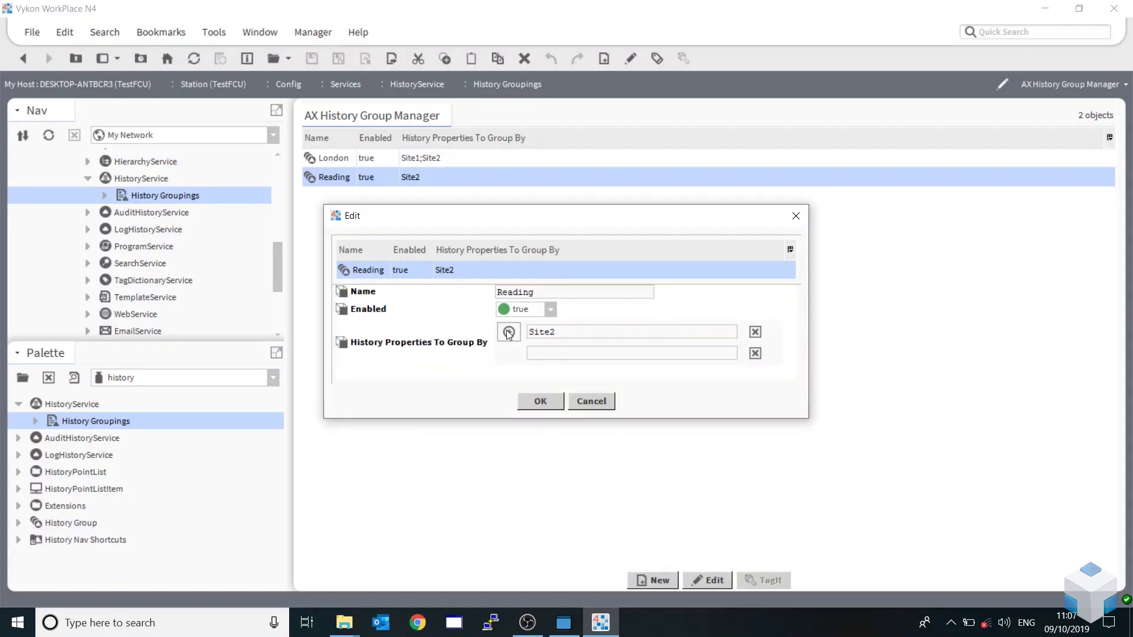
{"action": "left_click", "coordinate": [509, 333]}
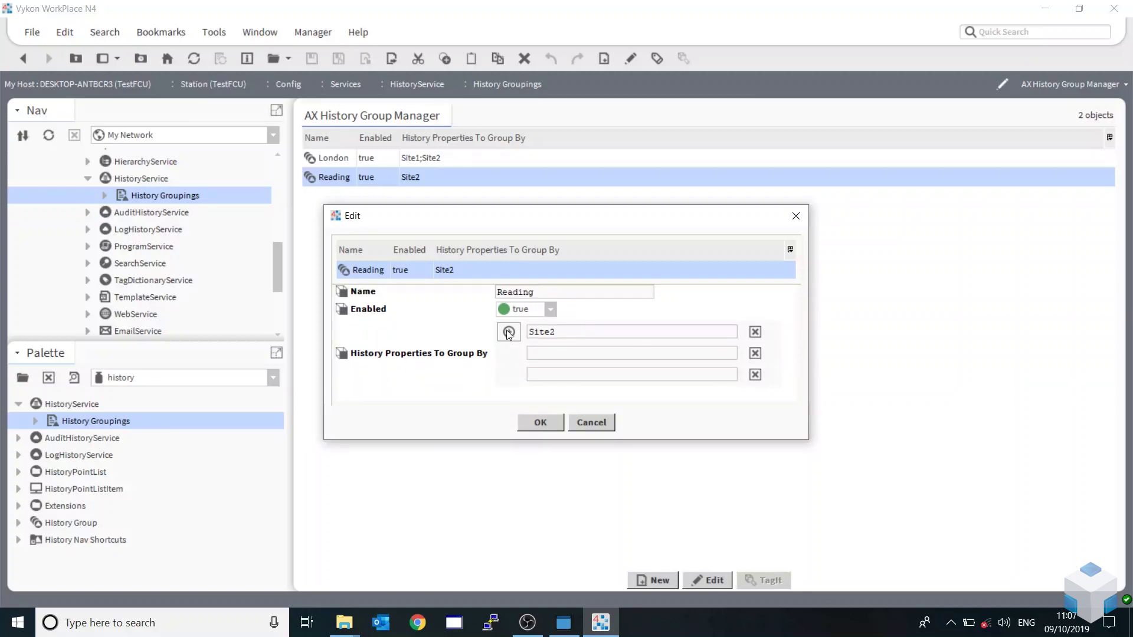
{"action": "left_click", "coordinate": [763, 353]}
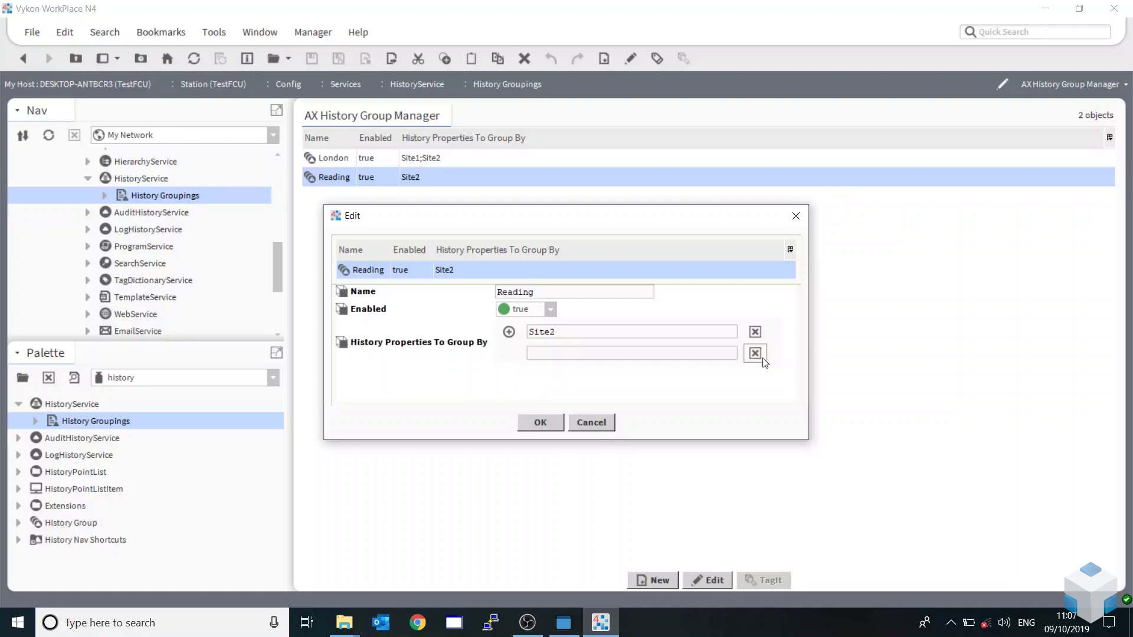
{"action": "left_click", "coordinate": [763, 353]}
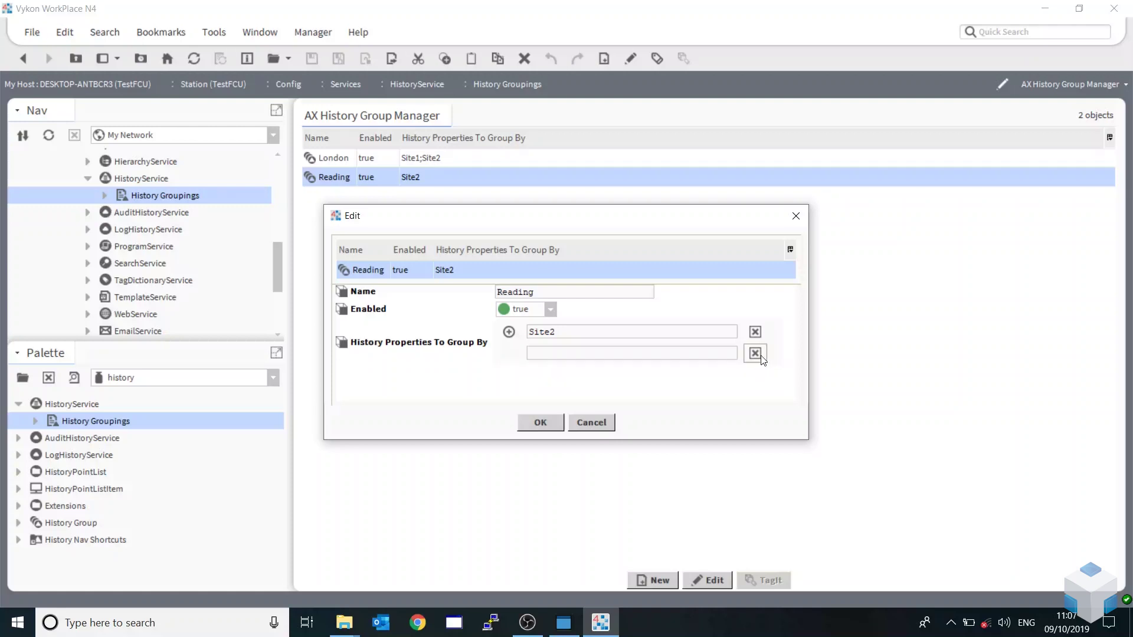
{"action": "left_click", "coordinate": [592, 423]}
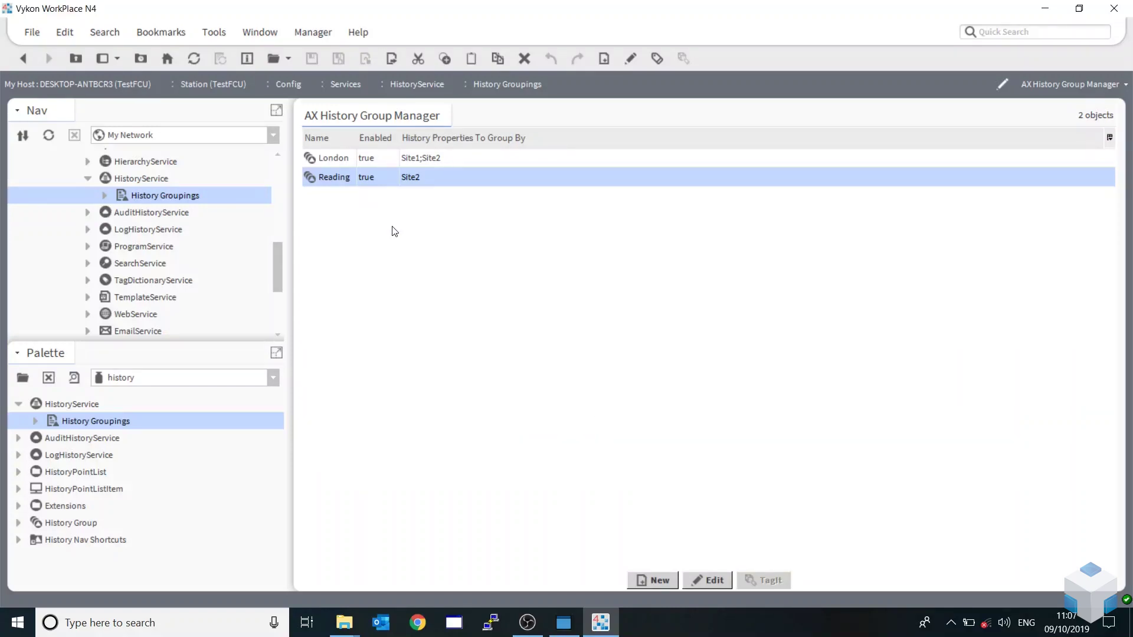